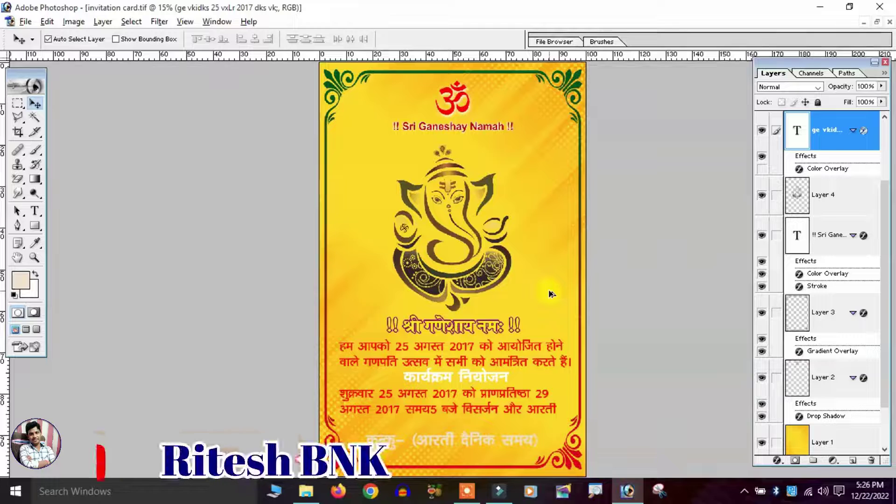
{"action": "key", "text": "ctrl+plus"}
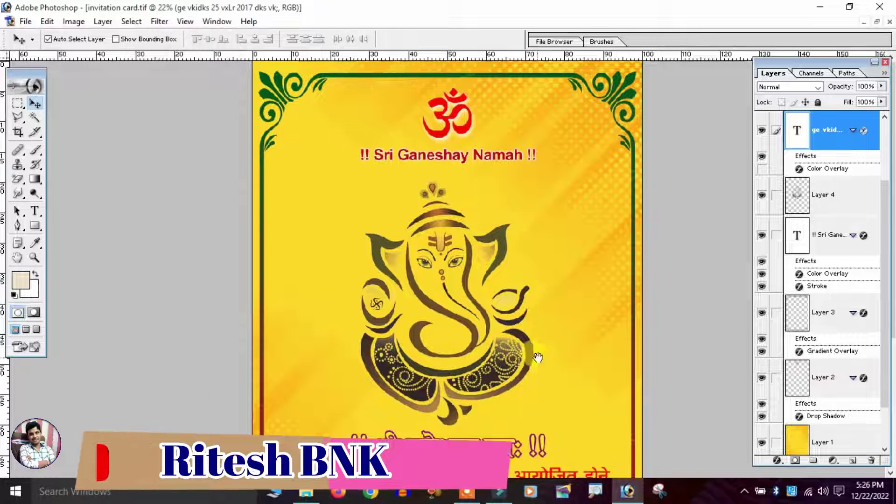
Zoom in, scroll and zoom back out to review the finished Ganesh invitation card
{"action": "scroll", "coordinate": [535, 360], "scroll_direction": "down", "scroll_amount": 5}
{"action": "key", "text": "ctrl+minus"}
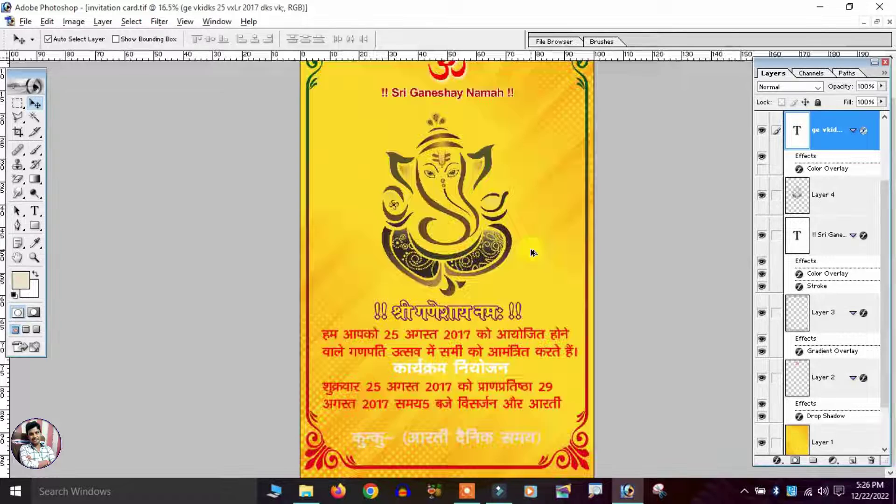
{"action": "key", "text": "ctrl+minus"}
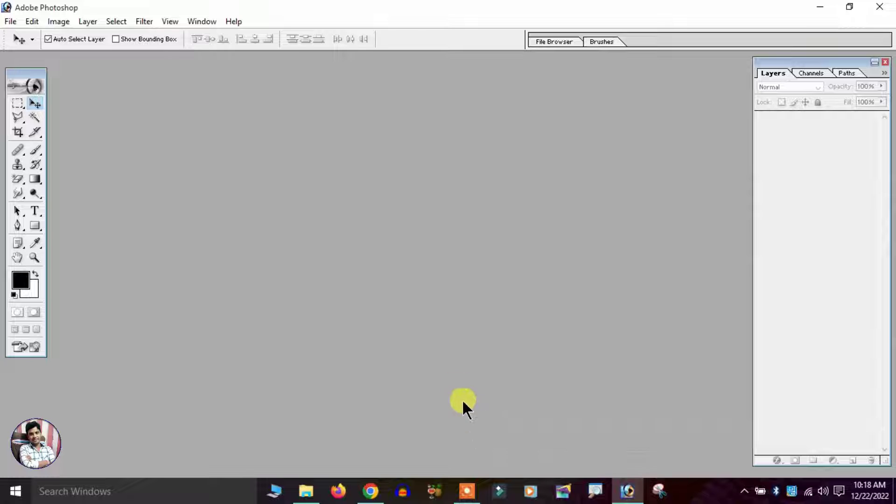
Start a new document using the Custom preset
{"action": "left_click", "coordinate": [18, 22]}
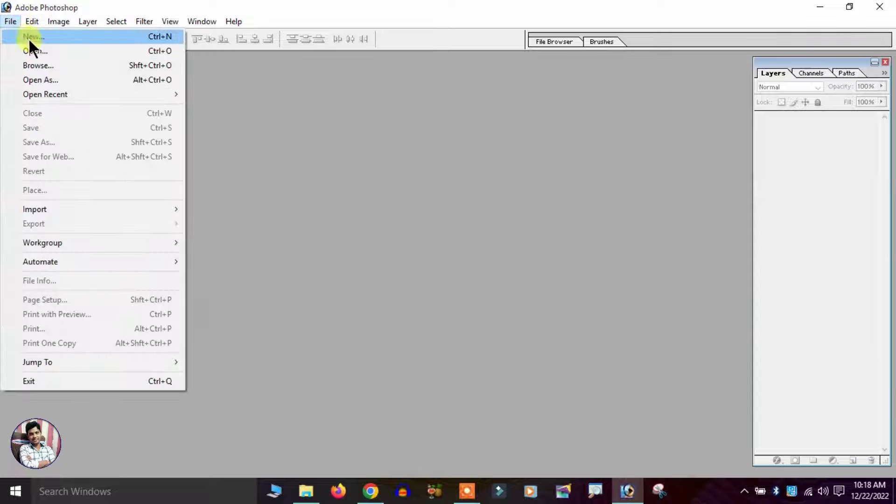
{"action": "left_click", "coordinate": [91, 40]}
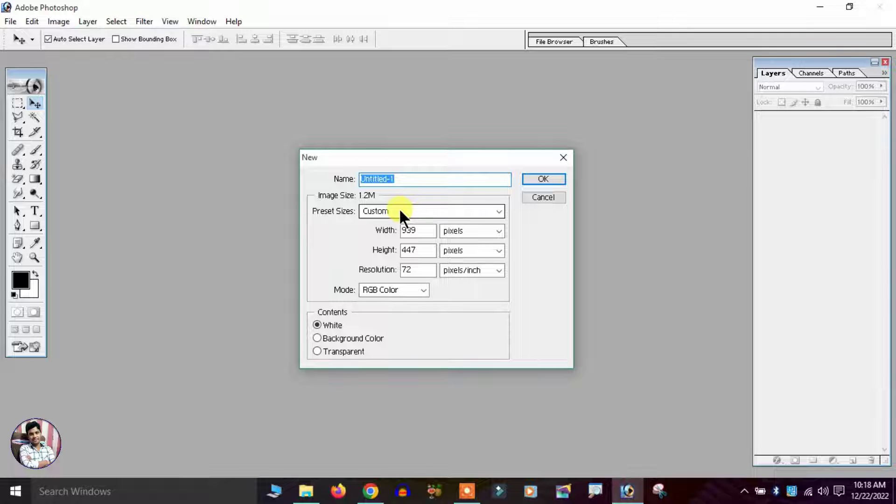
{"action": "left_click", "coordinate": [436, 215]}
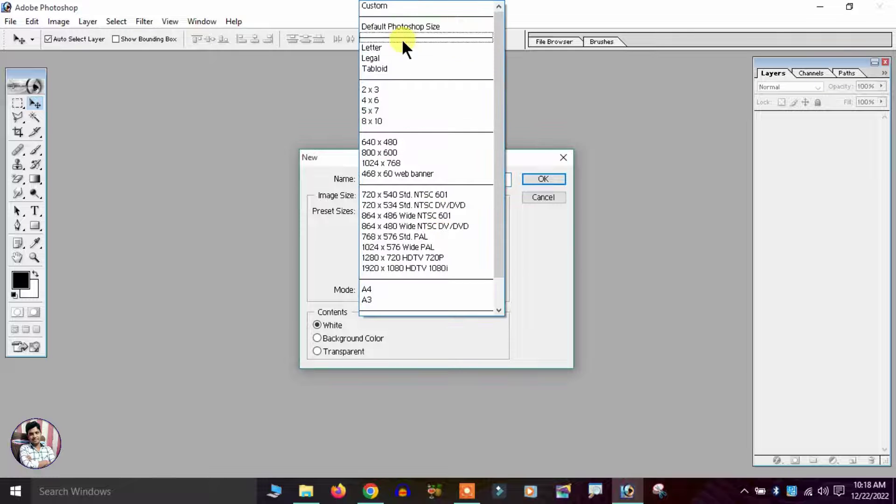
{"action": "left_click", "coordinate": [395, 3]}
{"action": "left_click", "coordinate": [373, 205]}
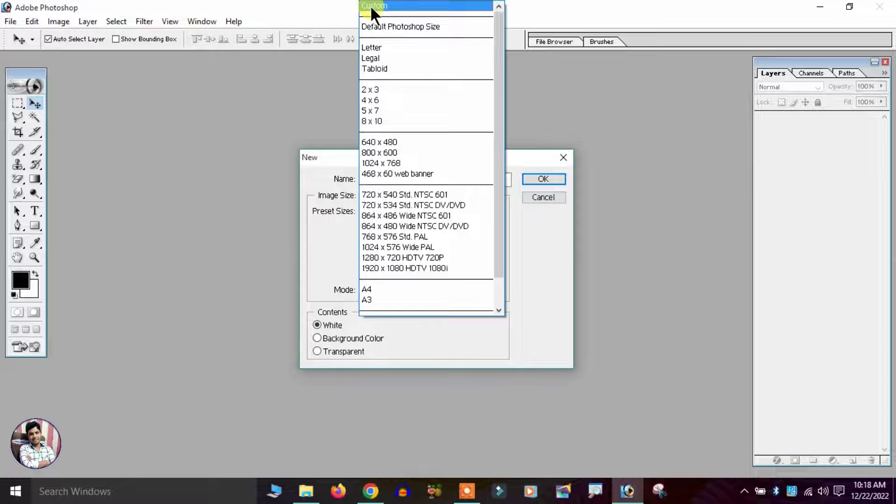
{"action": "left_click", "coordinate": [371, 5]}
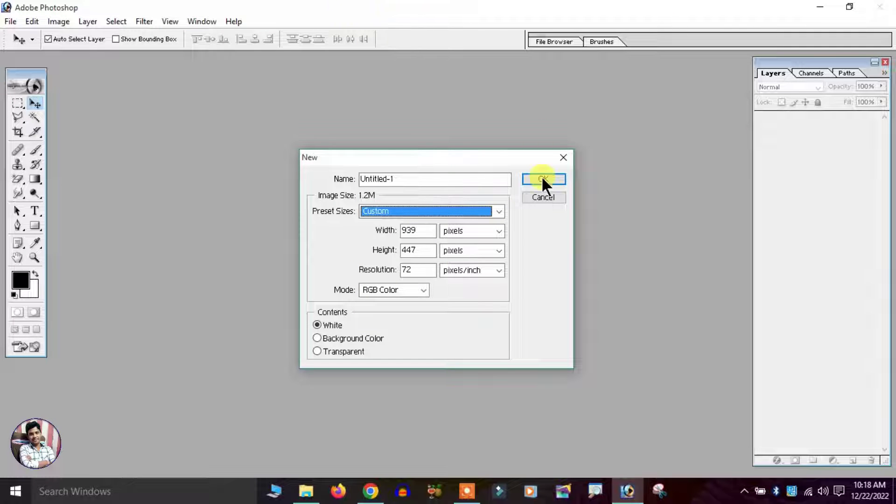
Set the document size to 3.5 × 7 inches at 600 pixels per inch
{"action": "left_click", "coordinate": [463, 229]}
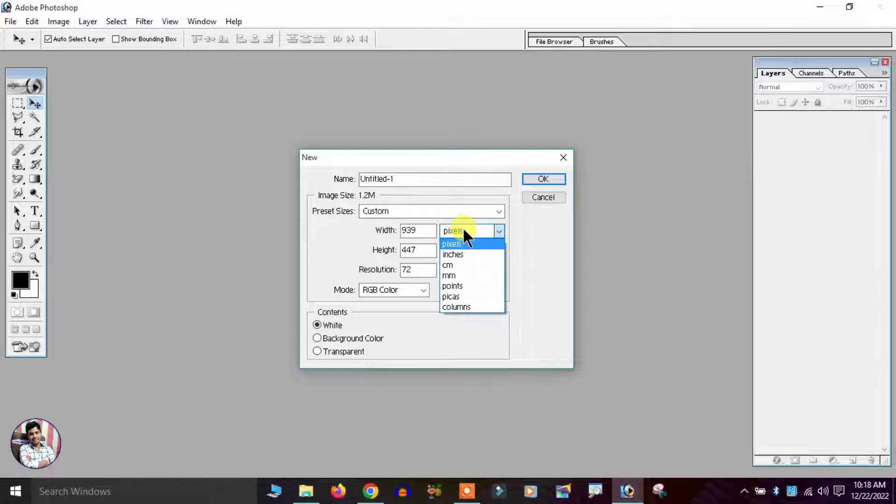
{"action": "left_click", "coordinate": [464, 252]}
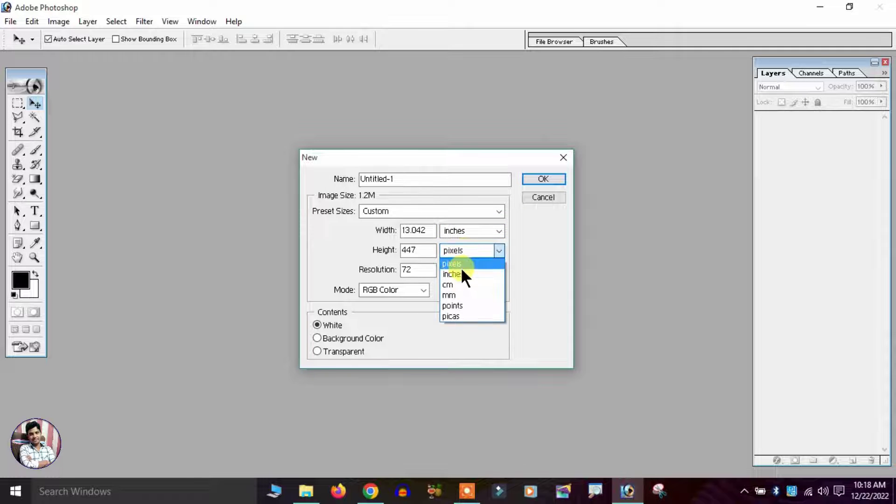
{"action": "left_click", "coordinate": [460, 267]}
{"action": "left_click_drag", "start_coordinate": [429, 231], "coordinate": [362, 230]}
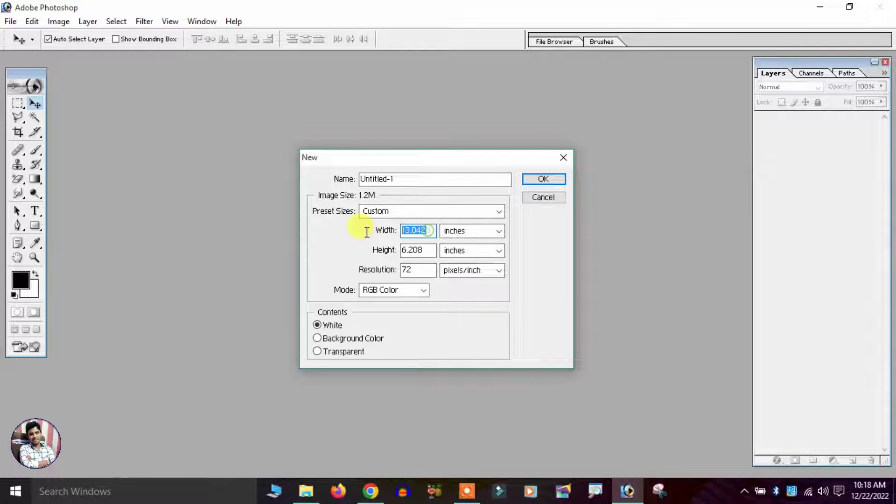
{"action": "type", "text": "3.5"}
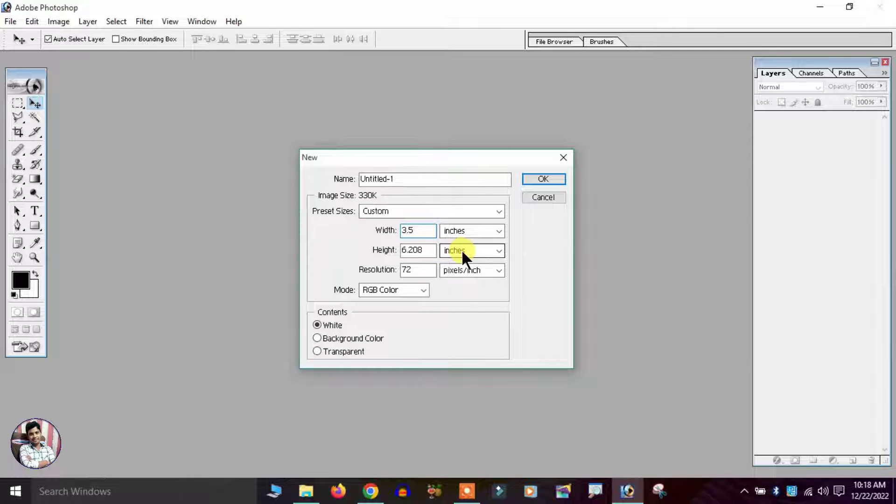
{"action": "double_click", "coordinate": [417, 250]}
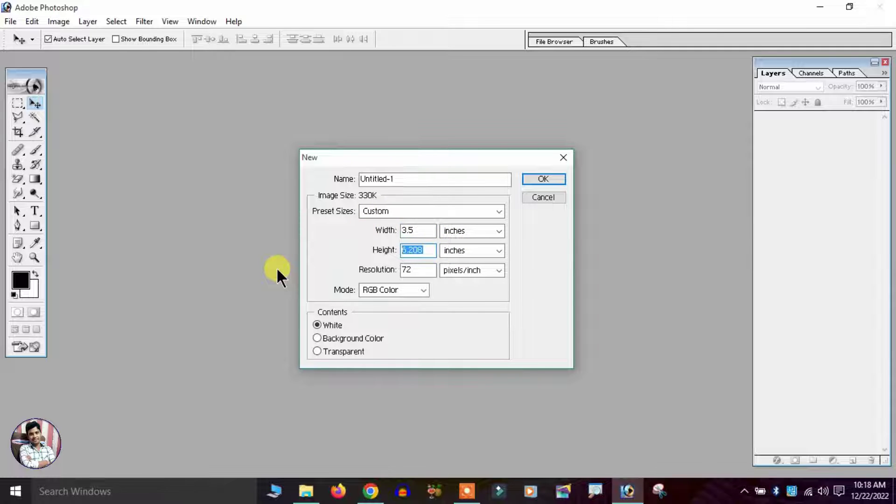
{"action": "type", "text": "7"}
{"action": "double_click", "coordinate": [418, 270]}
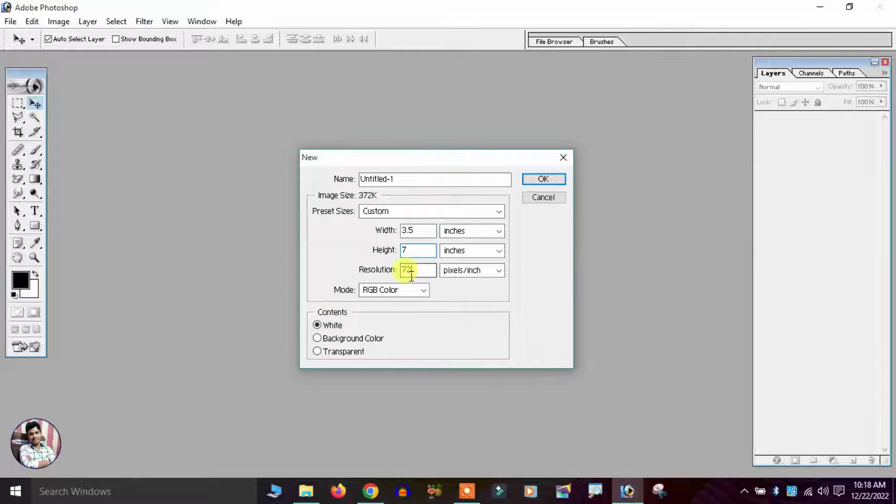
{"action": "type", "text": "600"}
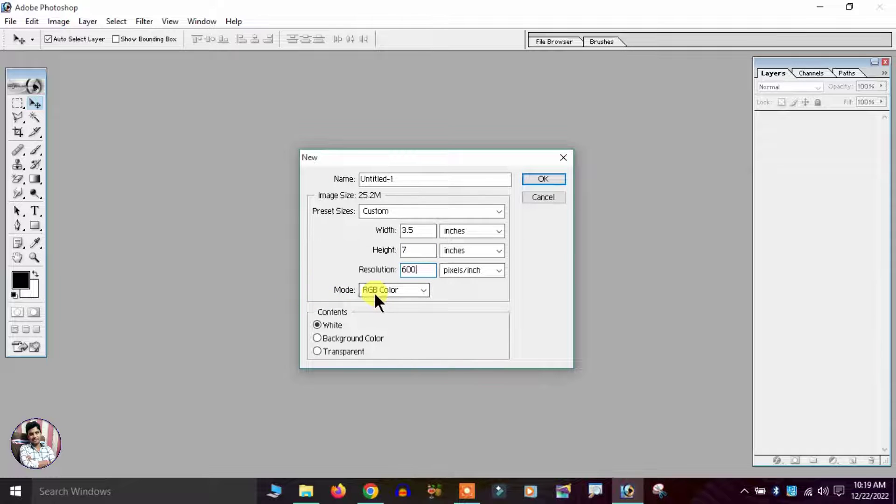
Name the document 'invitation card' and create it
{"action": "left_click_drag", "start_coordinate": [480, 180], "coordinate": [309, 197]}
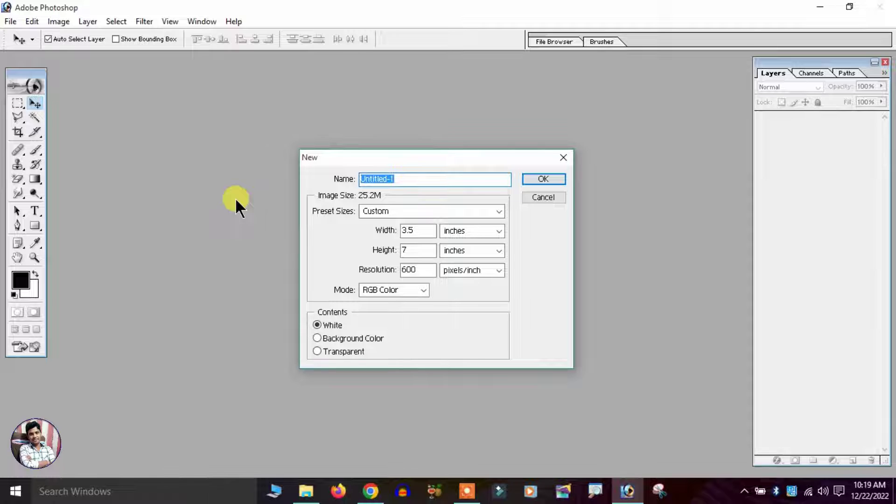
{"action": "type", "text": "invitation card"}
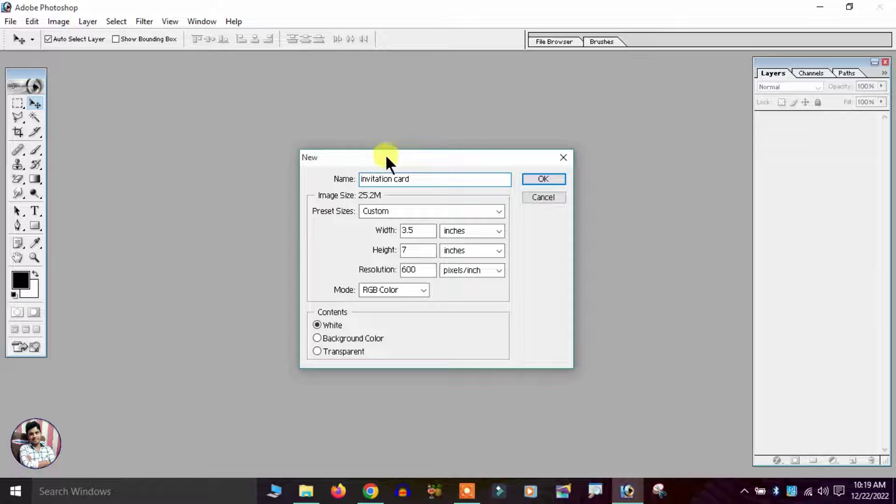
{"action": "left_click", "coordinate": [525, 178]}
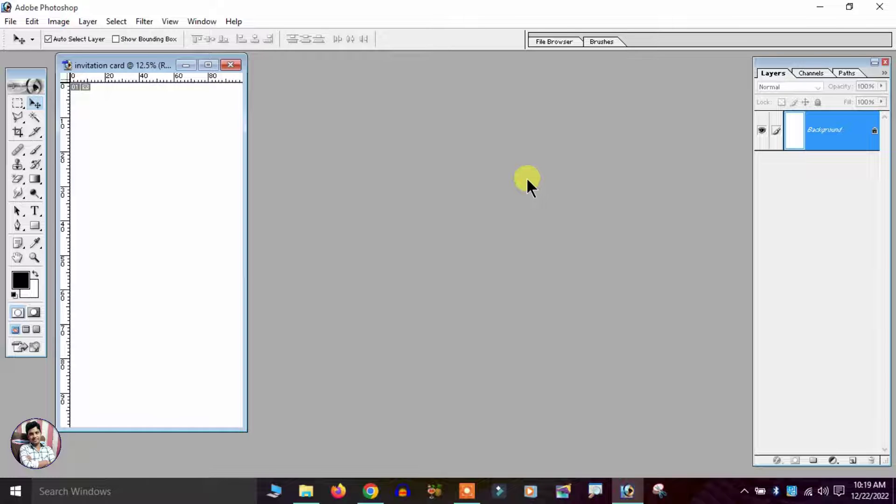
Maximize the window and widen the canvas to 4.5 inches without constraining proportions
{"action": "left_click", "coordinate": [208, 66]}
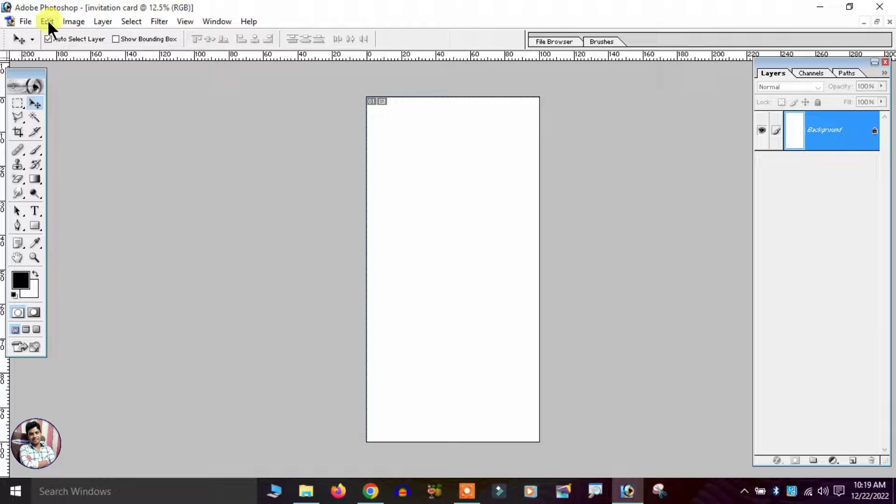
{"action": "left_click", "coordinate": [73, 23]}
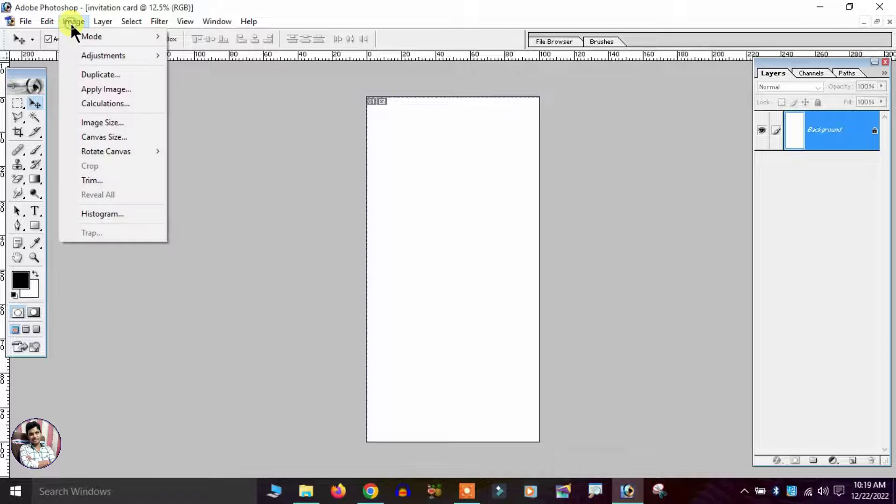
{"action": "left_click", "coordinate": [101, 120]}
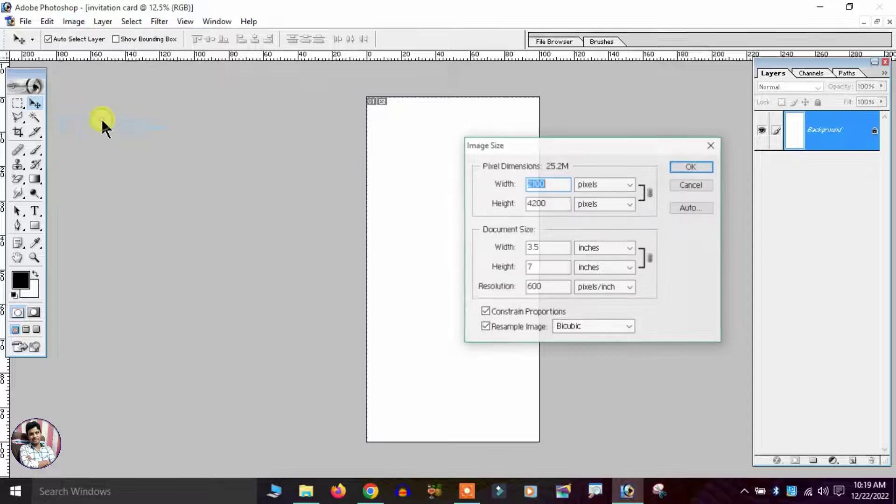
{"action": "left_click", "coordinate": [487, 310]}
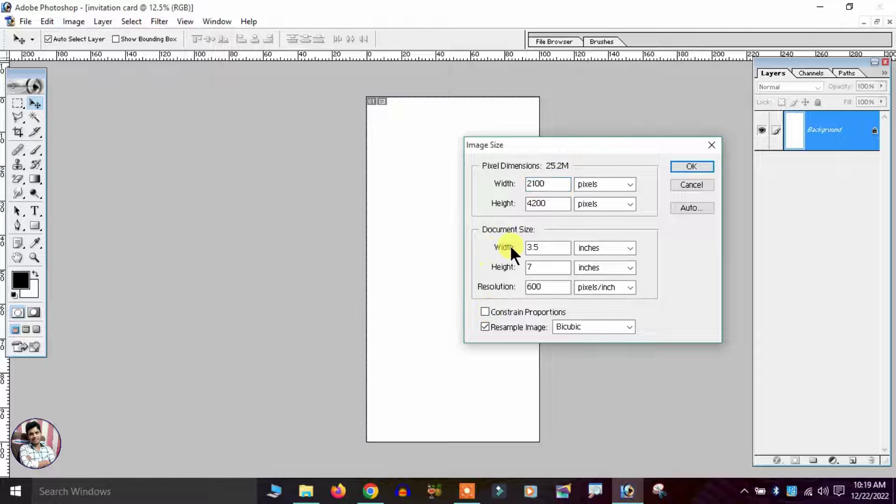
{"action": "double_click", "coordinate": [539, 248]}
{"action": "type", "text": "4.5"}
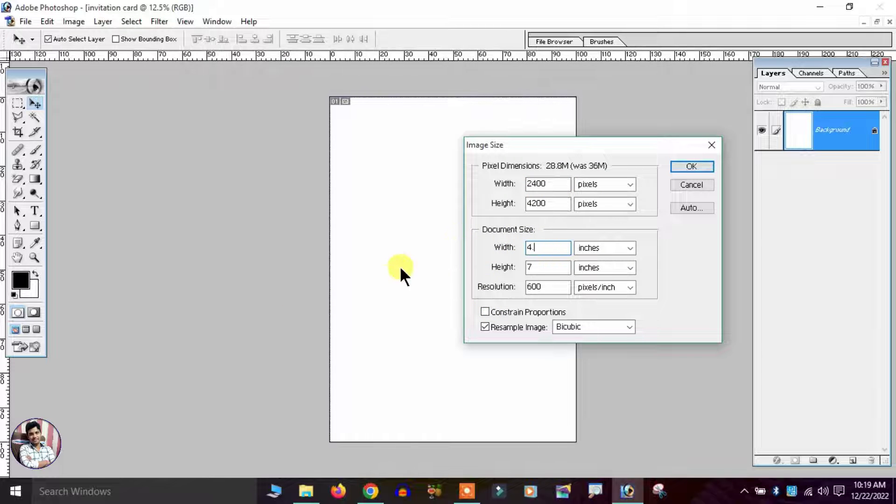
{"action": "left_click", "coordinate": [684, 170]}
{"action": "key", "text": "ctrl+0"}
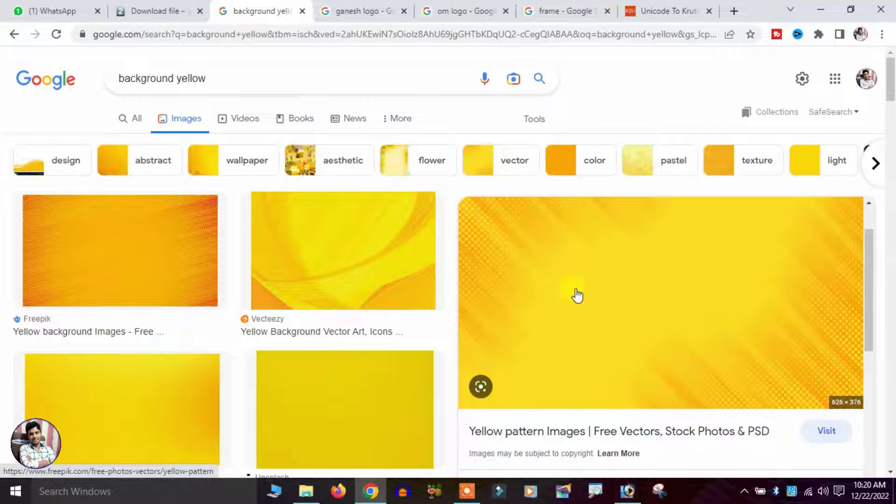
Browse the Google Images results for yellow patterned backgrounds
{"action": "left_click", "coordinate": [181, 79]}
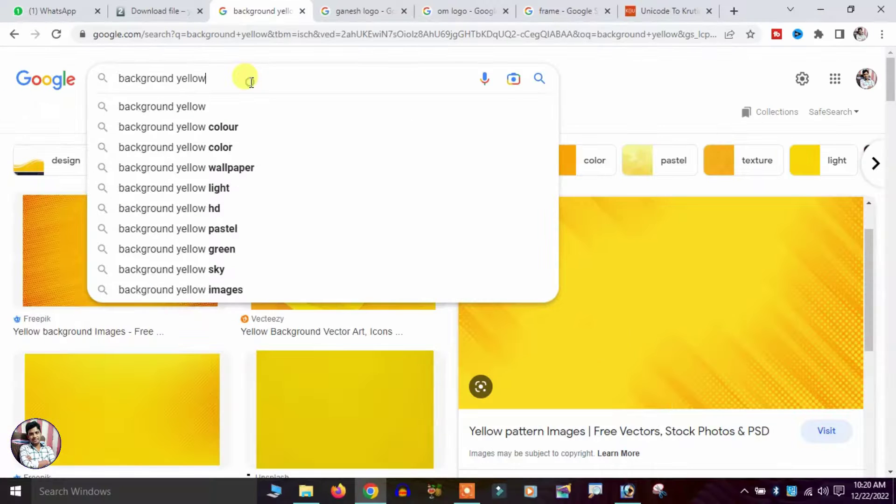
{"action": "left_click", "coordinate": [615, 82]}
{"action": "scroll", "coordinate": [406, 325], "scroll_direction": "down", "scroll_amount": 3}
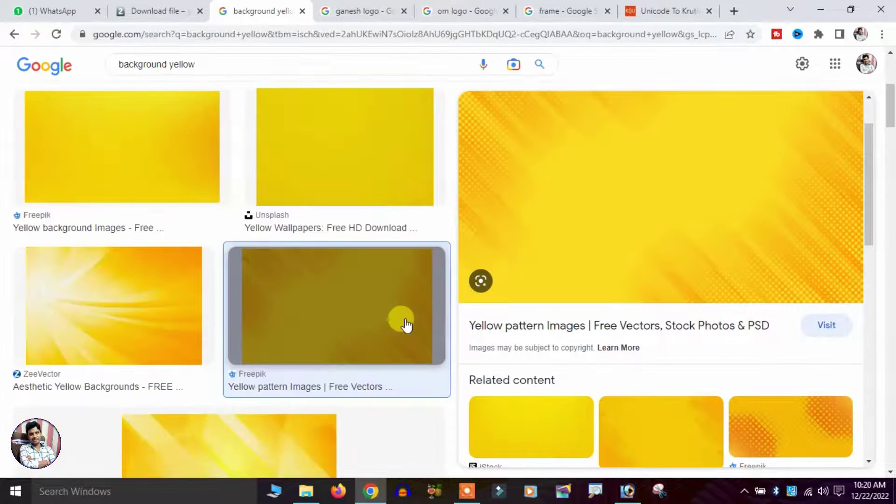
{"action": "scroll", "coordinate": [406, 326], "scroll_direction": "down", "scroll_amount": 3}
{"action": "scroll", "coordinate": [404, 324], "scroll_direction": "down", "scroll_amount": 3}
{"action": "scroll", "coordinate": [404, 324], "scroll_direction": "down", "scroll_amount": 2}
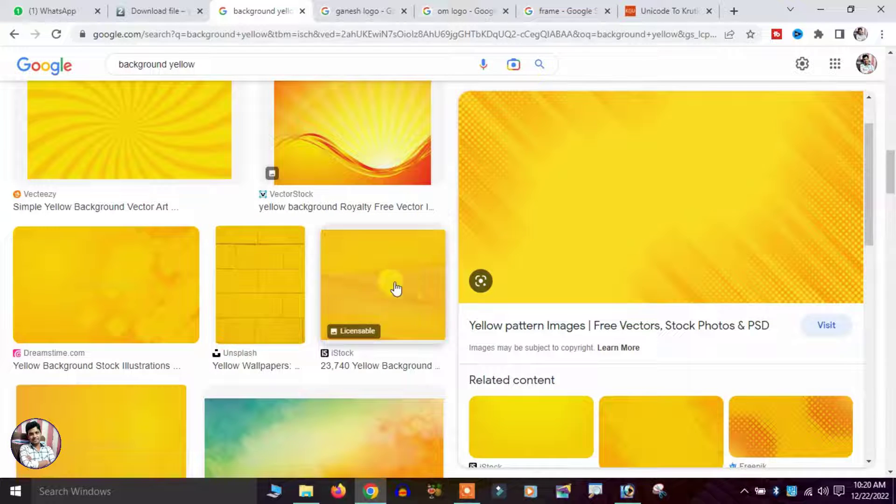
{"action": "scroll", "coordinate": [534, 280], "scroll_direction": "up", "scroll_amount": 3}
{"action": "scroll", "coordinate": [309, 255], "scroll_direction": "up", "scroll_amount": 5}
{"action": "scroll", "coordinate": [326, 212], "scroll_direction": "up", "scroll_amount": 2}
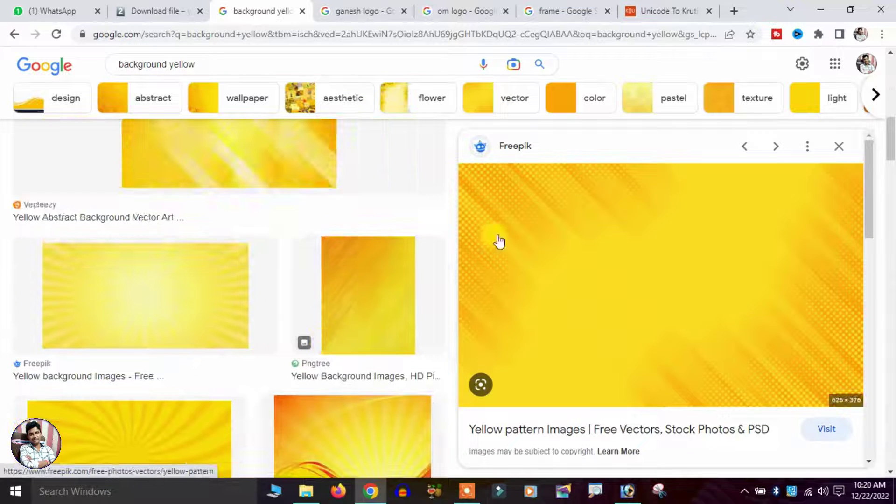
{"action": "scroll", "coordinate": [485, 247], "scroll_direction": "up", "scroll_amount": 3}
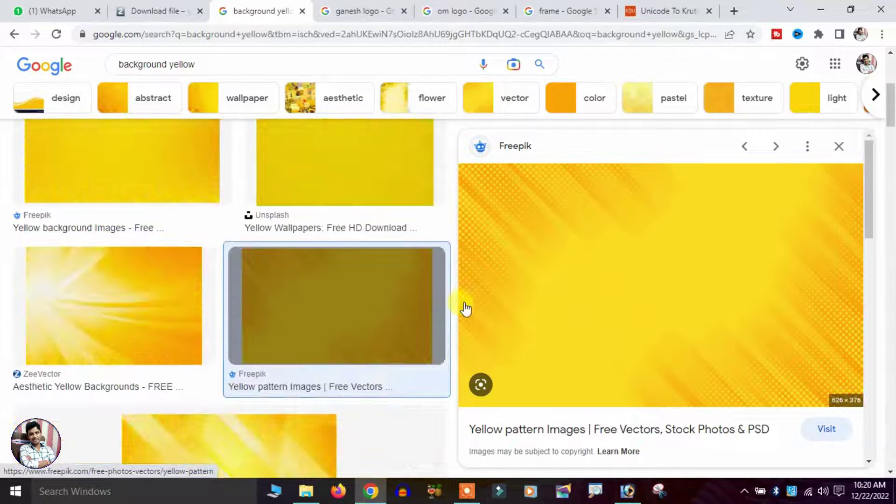
Copy the yellow pattern image and return to the Photoshop card
{"action": "right_click", "coordinate": [567, 216]}
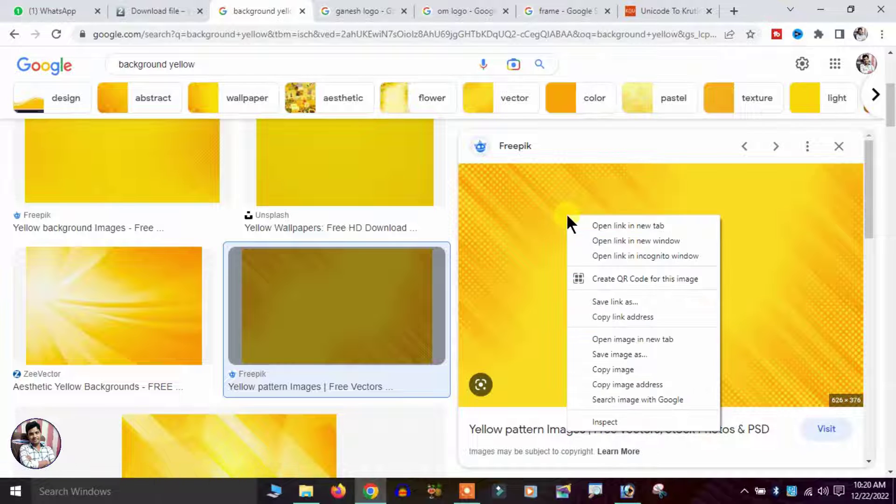
{"action": "right_click", "coordinate": [551, 193]}
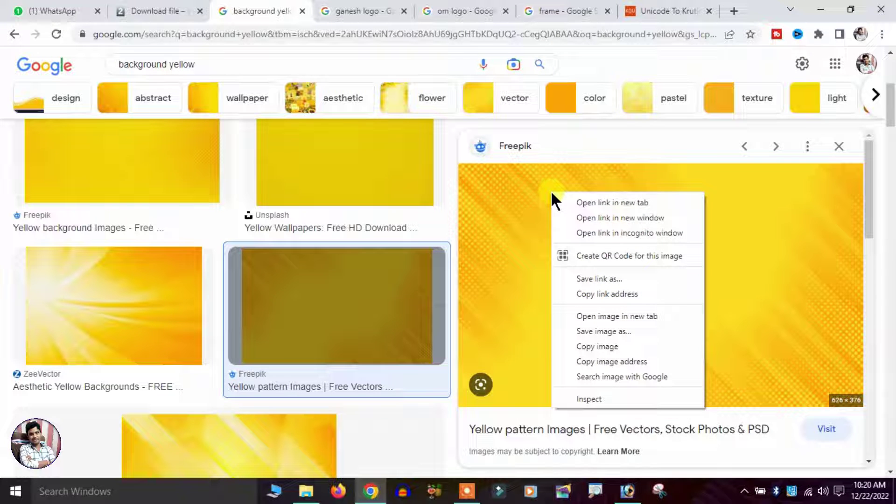
{"action": "left_click", "coordinate": [596, 346]}
{"action": "mouse_move", "coordinate": [466, 491]}
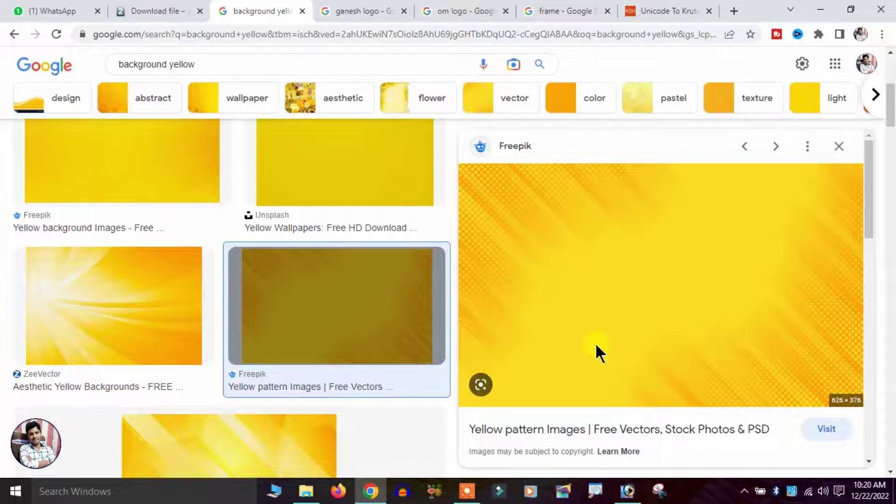
{"action": "left_click", "coordinate": [624, 497]}
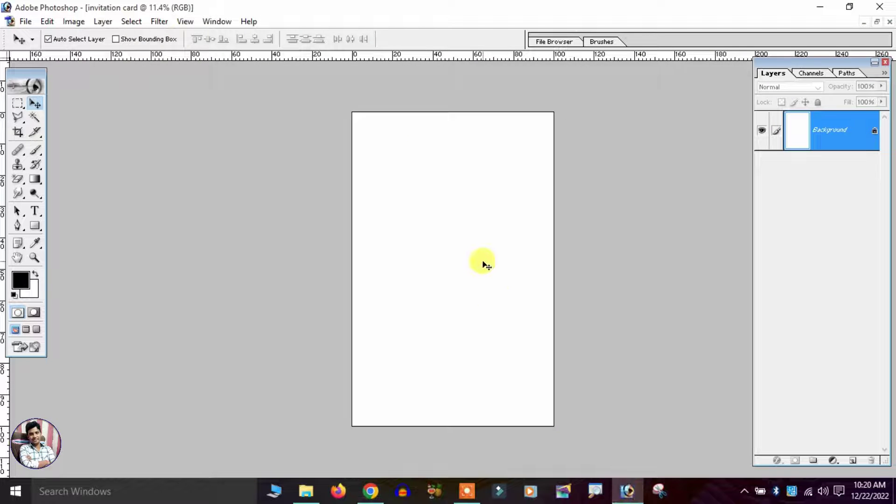
Paste the yellow pattern, rotate it 90° and scale it to cover the card
{"action": "key", "text": "ctrl+v"}
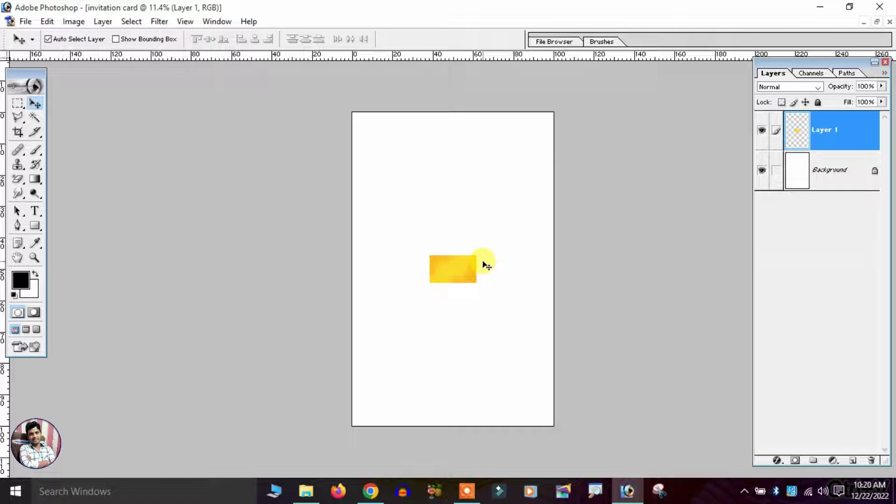
{"action": "key", "text": "ctrl+t"}
{"action": "left_click_drag", "start_coordinate": [477, 255], "coordinate": [530, 208]}
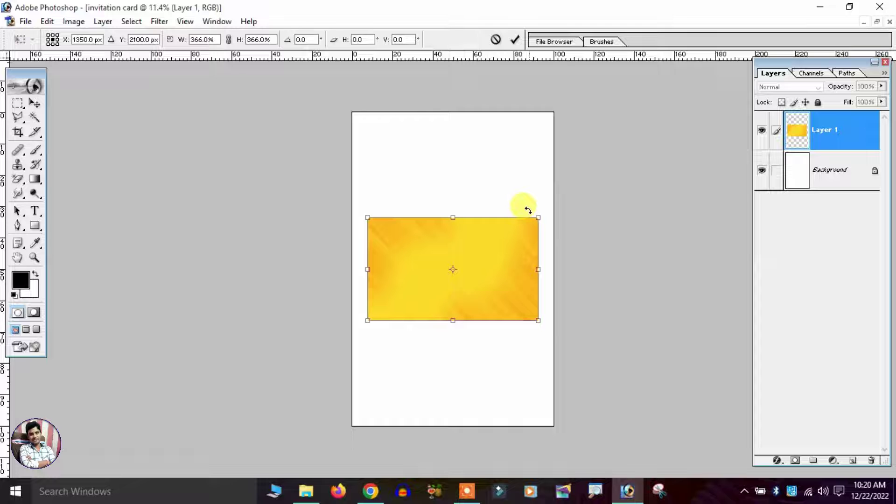
{"action": "left_click_drag", "start_coordinate": [568, 200], "coordinate": [540, 391]}
{"action": "left_click_drag", "start_coordinate": [507, 182], "coordinate": [591, 117]}
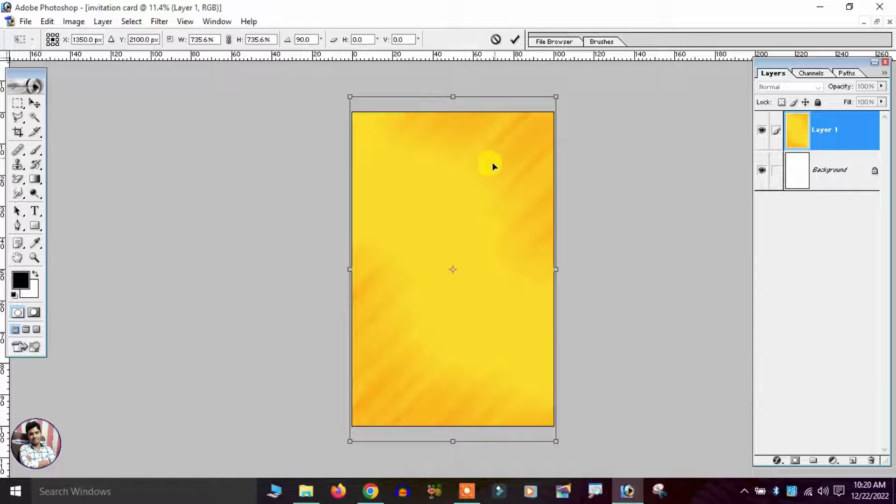
{"action": "key", "text": "Return"}
Zoom in to check the background coverage, then switch to the Om image search
{"action": "key", "text": "ctrl+plus"}
{"action": "scroll", "coordinate": [494, 176], "scroll_direction": "up", "scroll_amount": 2}
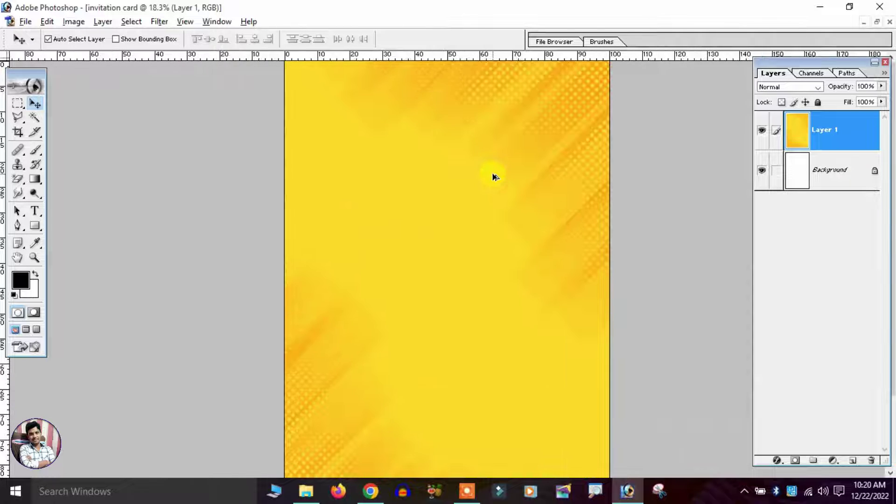
{"action": "scroll", "coordinate": [485, 194], "scroll_direction": "down", "scroll_amount": 2}
{"action": "scroll", "coordinate": [485, 195], "scroll_direction": "up", "scroll_amount": 2}
{"action": "scroll", "coordinate": [485, 195], "scroll_direction": "down", "scroll_amount": 2}
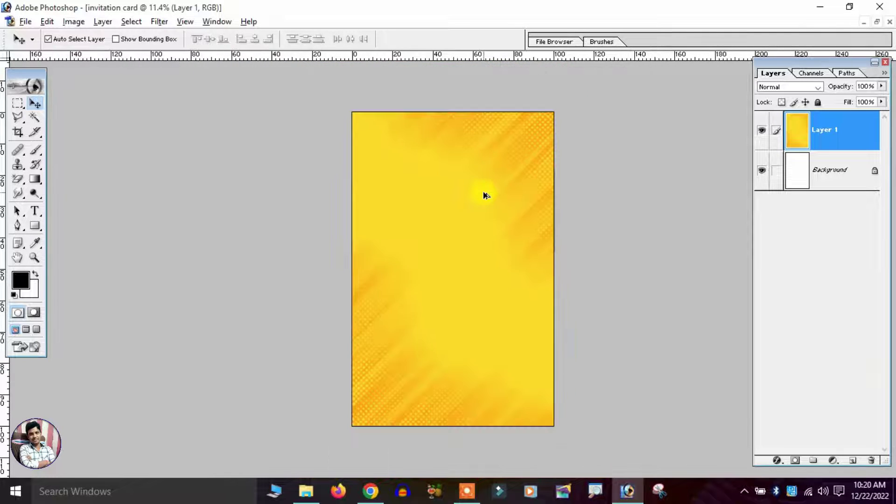
{"action": "scroll", "coordinate": [467, 192], "scroll_direction": "up", "scroll_amount": 1}
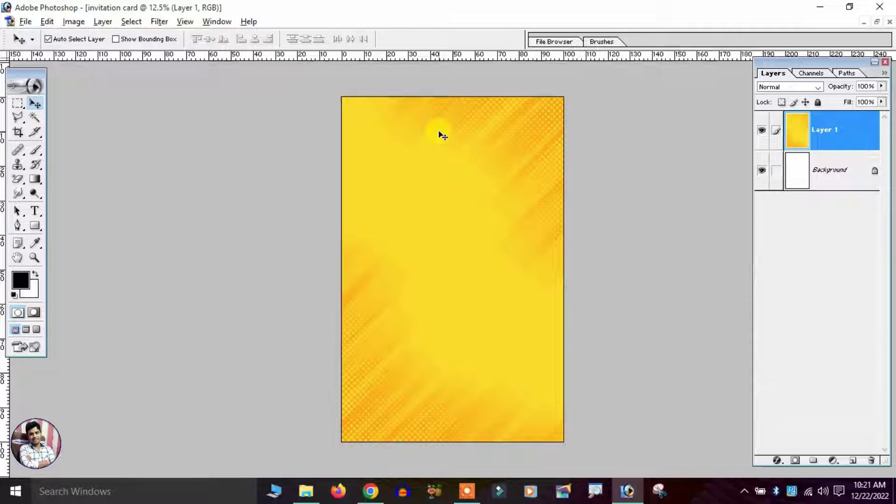
{"action": "key", "text": "alt+Tab"}
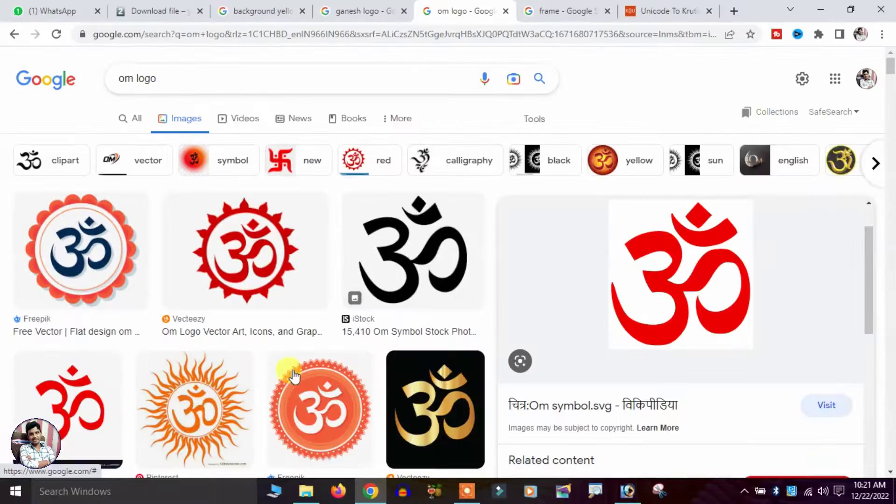
Copy the red Om image from the 'om logo' results and return to Photoshop
{"action": "scroll", "coordinate": [296, 374], "scroll_direction": "down", "scroll_amount": 6}
{"action": "scroll", "coordinate": [294, 366], "scroll_direction": "down", "scroll_amount": 3}
{"action": "scroll", "coordinate": [293, 363], "scroll_direction": "up", "scroll_amount": 9}
{"action": "right_click", "coordinate": [677, 256]}
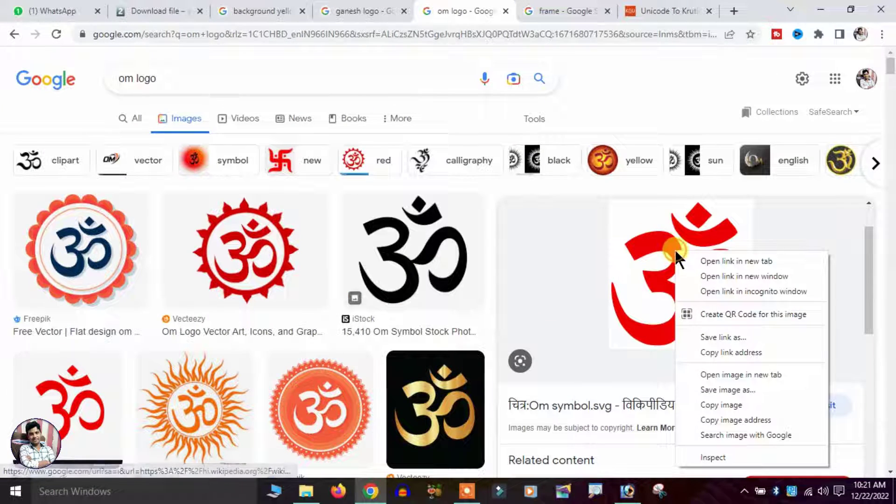
{"action": "left_click", "coordinate": [710, 405]}
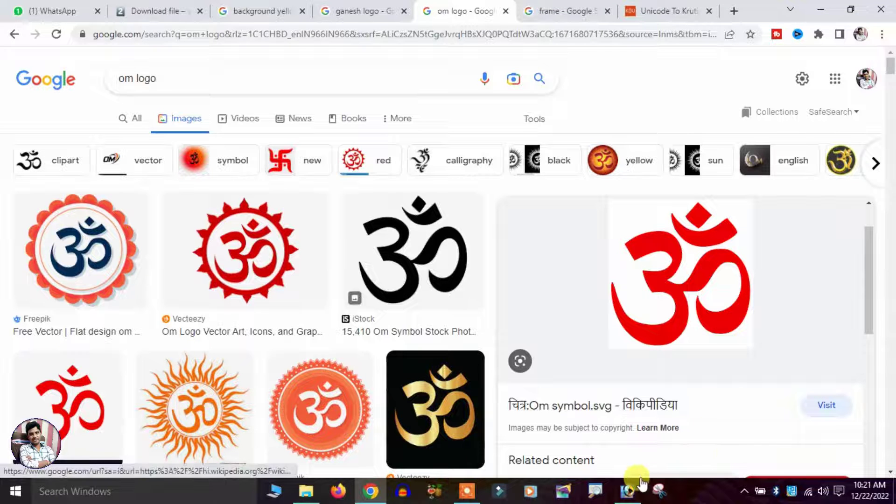
{"action": "left_click", "coordinate": [635, 487]}
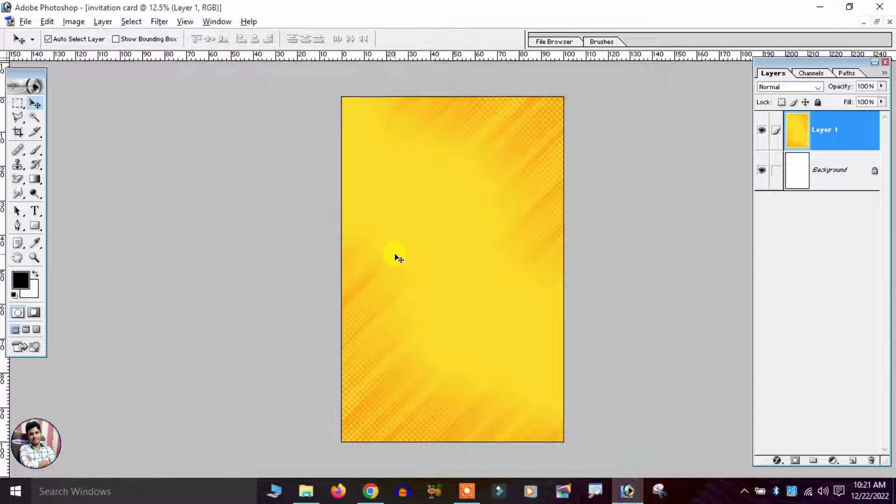
Paste the red Om, move it to the card's top centre and enlarge it
{"action": "key", "text": "ctrl+v"}
{"action": "mouse_move", "coordinate": [455, 264]}
{"action": "left_mouse_down"}
{"action": "mouse_move", "coordinate": [438, 221]}
{"action": "mouse_move", "coordinate": [457, 137]}
{"action": "left_mouse_up"}
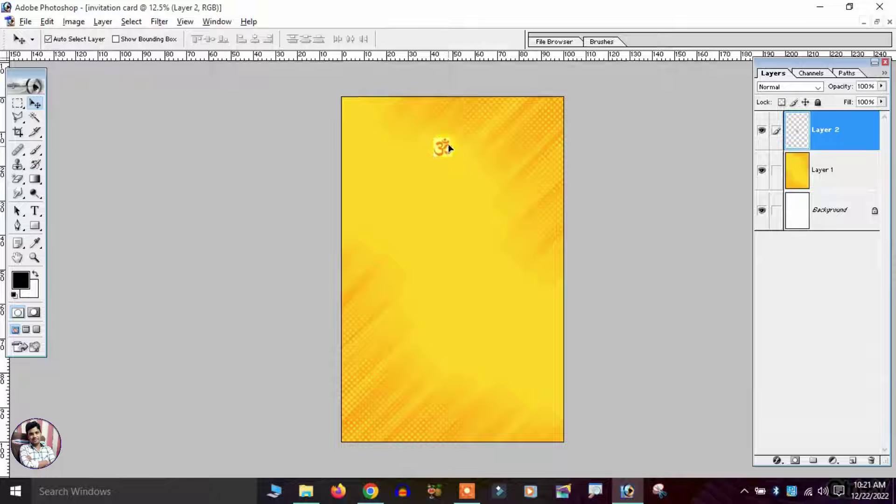
{"action": "key", "text": "ctrl+t"}
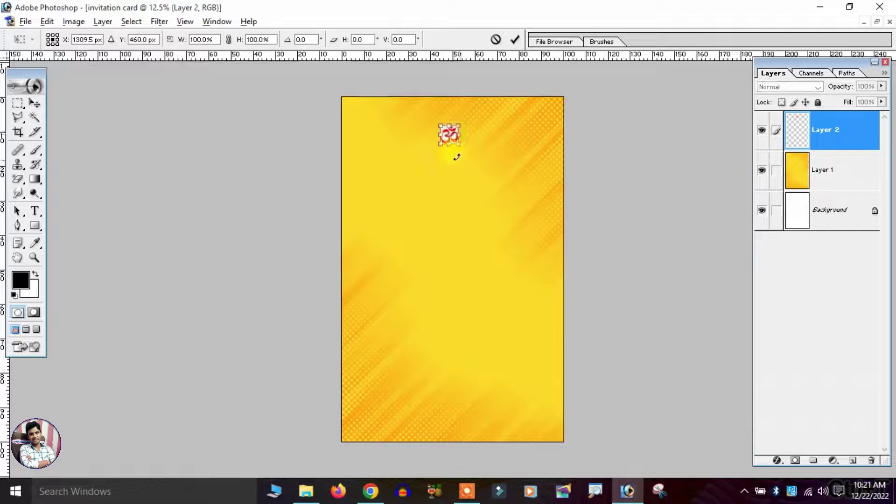
{"action": "left_click_drag", "start_coordinate": [459, 144], "coordinate": [463, 146]}
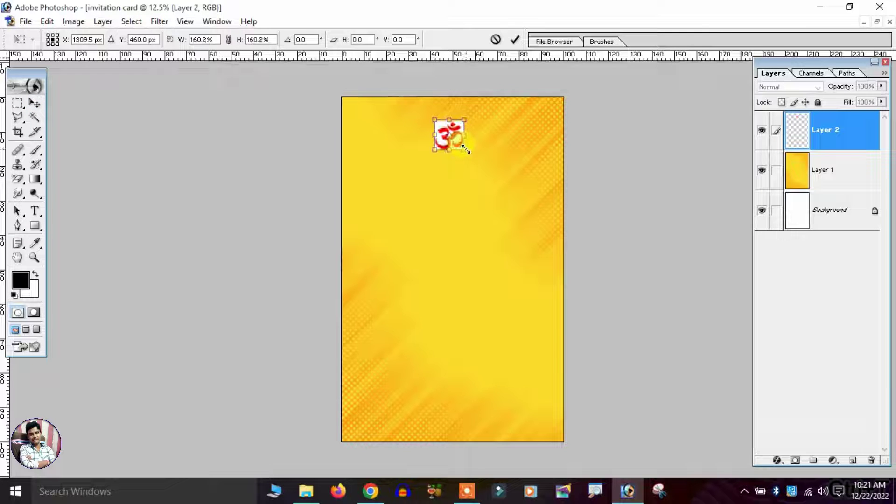
{"action": "key", "text": "Return"}
{"action": "key", "text": "ctrl+0"}
{"action": "scroll", "coordinate": [467, 152], "scroll_direction": "up", "scroll_amount": 2}
{"action": "scroll", "coordinate": [466, 153], "scroll_direction": "up", "scroll_amount": 2}
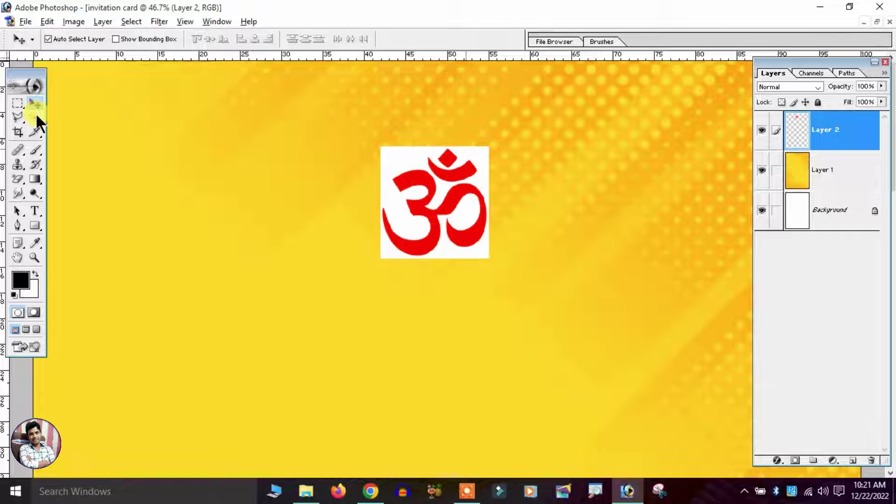
{"action": "left_click", "coordinate": [123, 22]}
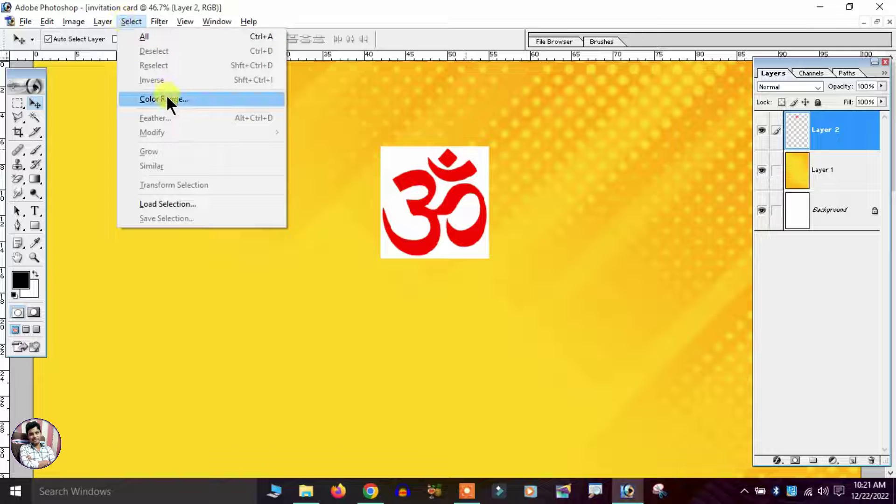
Select the Om's white backing with Color Range, delete it and deselect
{"action": "left_click", "coordinate": [167, 99]}
{"action": "left_click", "coordinate": [395, 156]}
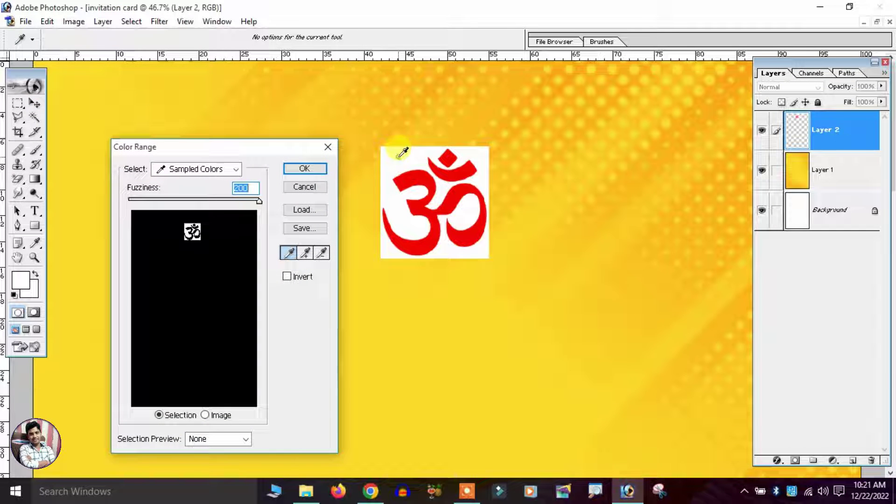
{"action": "left_click", "coordinate": [306, 169]}
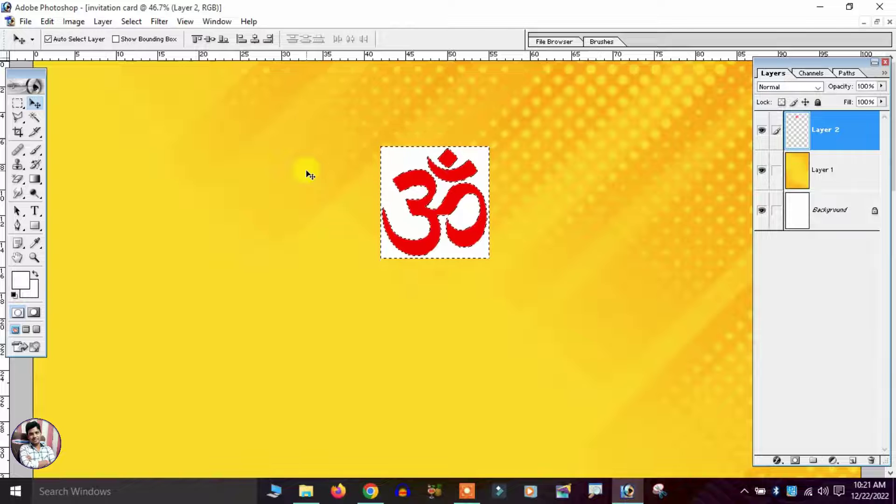
{"action": "key", "text": "Delete"}
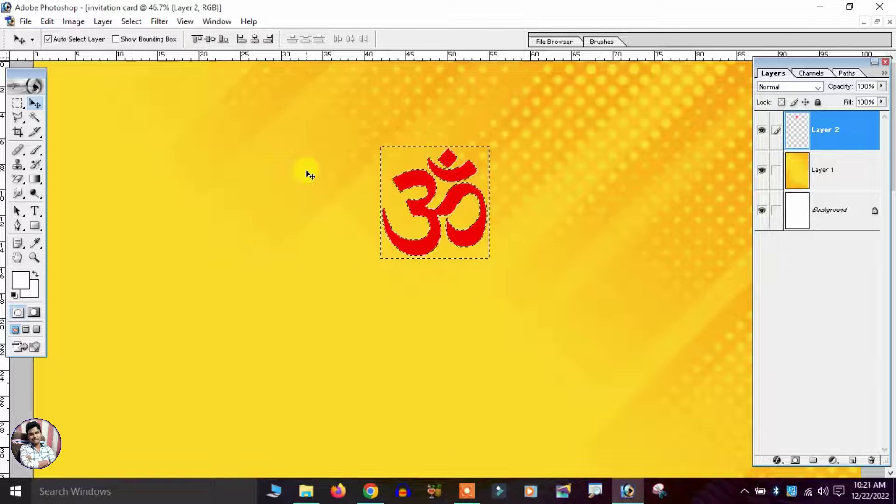
{"action": "key", "text": "ctrl+d"}
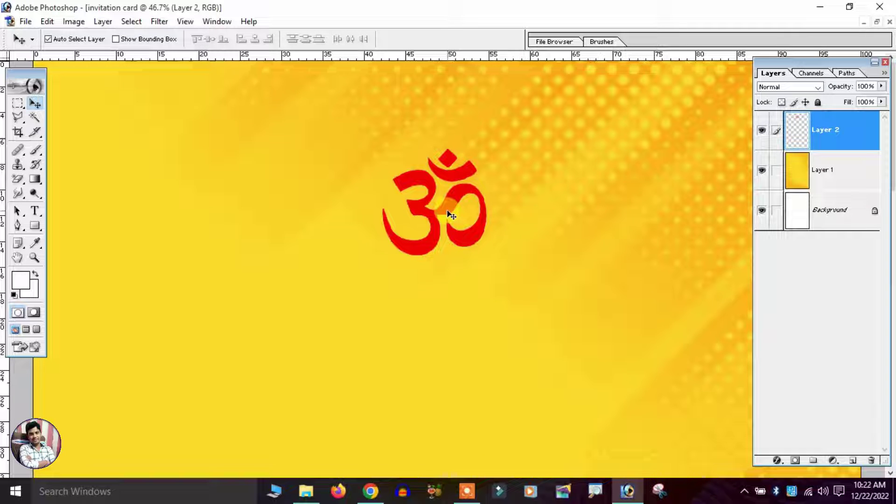
{"action": "left_click", "coordinate": [96, 26]}
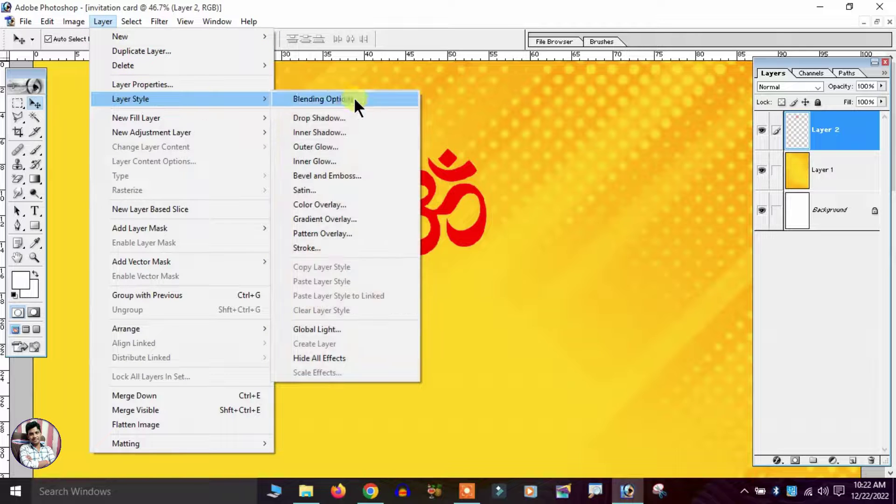
Give the Om a white Normal drop shadow at 100% opacity, 17 px distance
{"action": "left_click", "coordinate": [370, 118]}
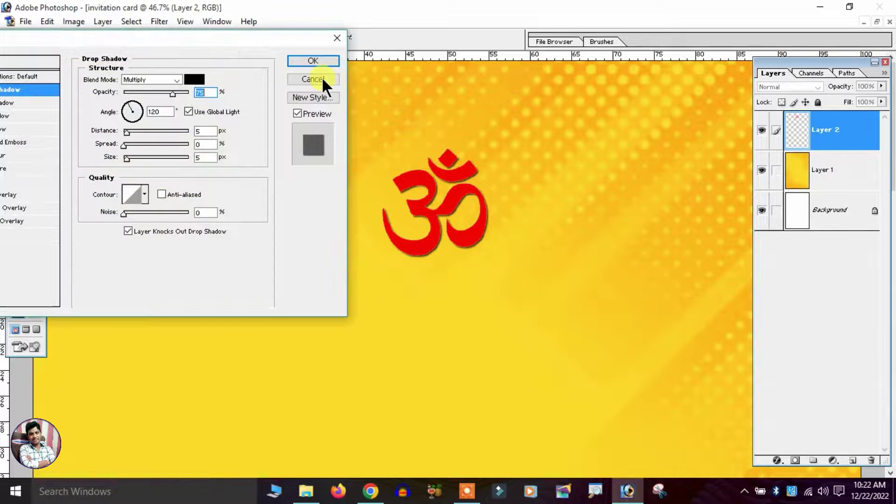
{"action": "left_click_drag", "start_coordinate": [183, 40], "coordinate": [232, 99]}
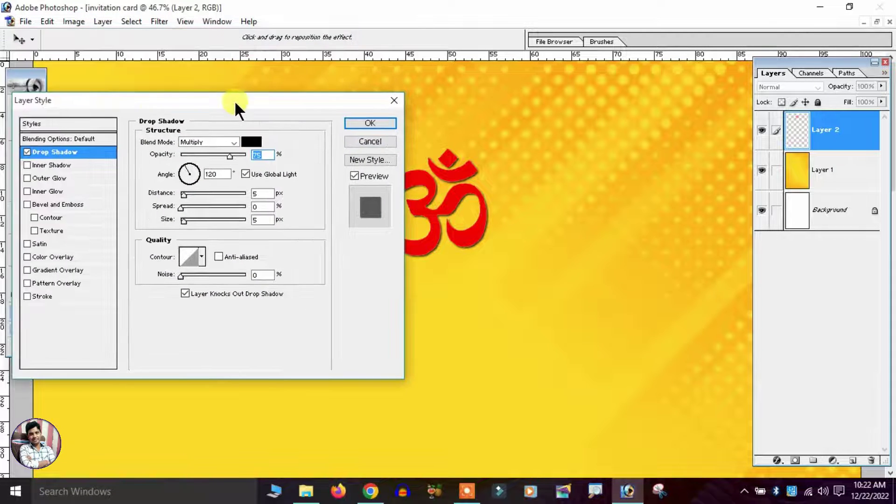
{"action": "left_click", "coordinate": [242, 139]}
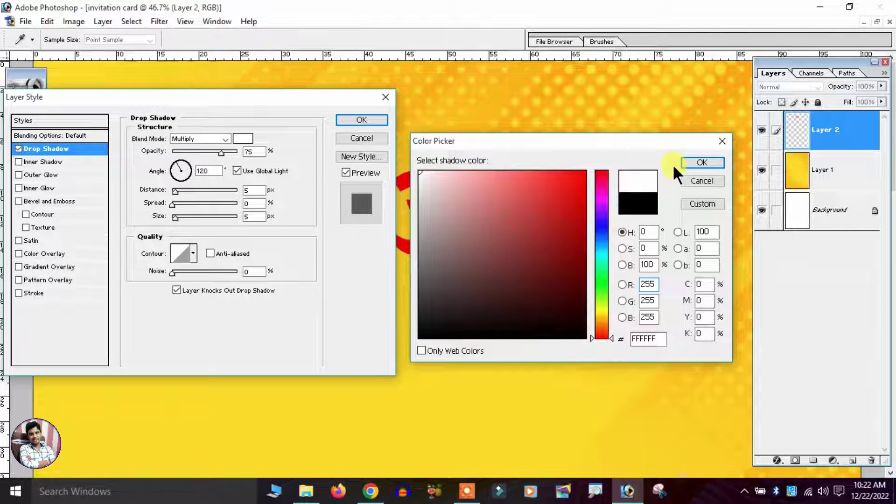
{"action": "left_click", "coordinate": [695, 162]}
{"action": "left_click_drag", "start_coordinate": [222, 152], "coordinate": [240, 152]}
{"action": "left_click", "coordinate": [186, 137]}
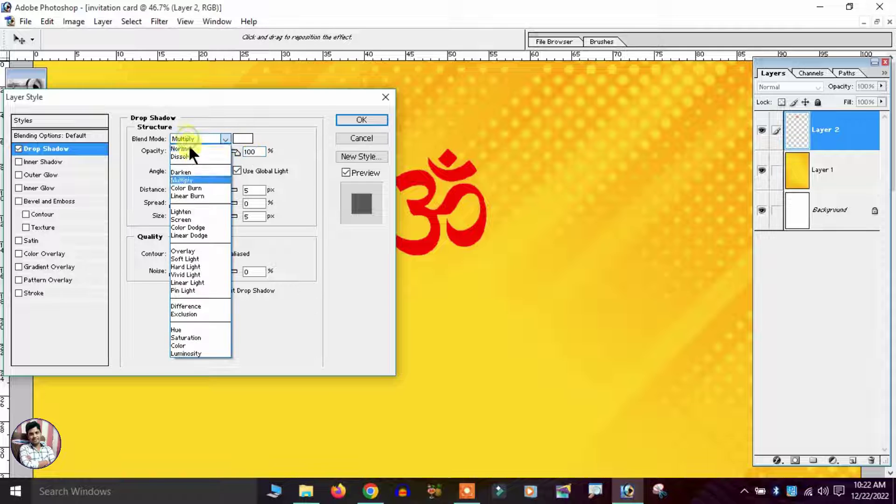
{"action": "left_click", "coordinate": [193, 147]}
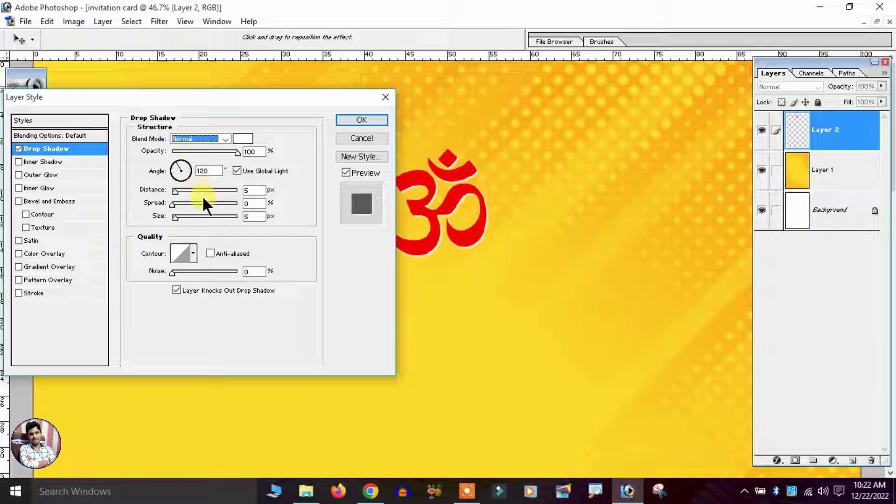
{"action": "left_click_drag", "start_coordinate": [174, 218], "coordinate": [183, 216]}
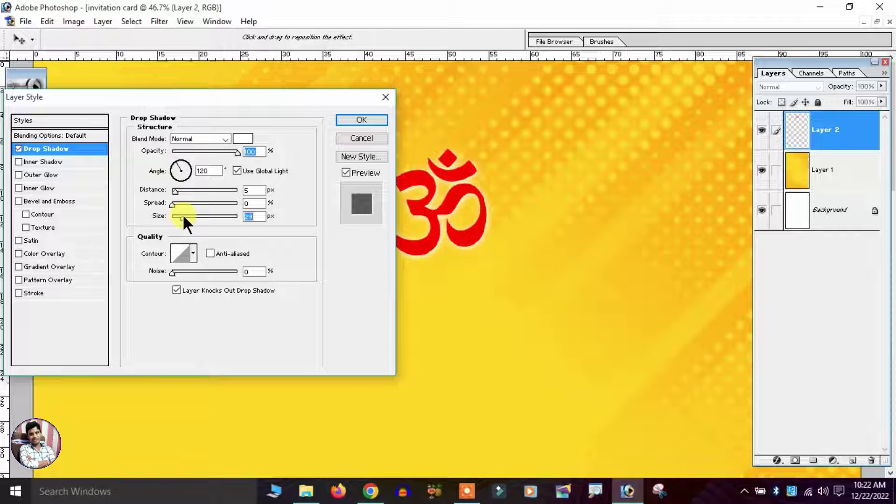
{"action": "left_click", "coordinate": [183, 189]}
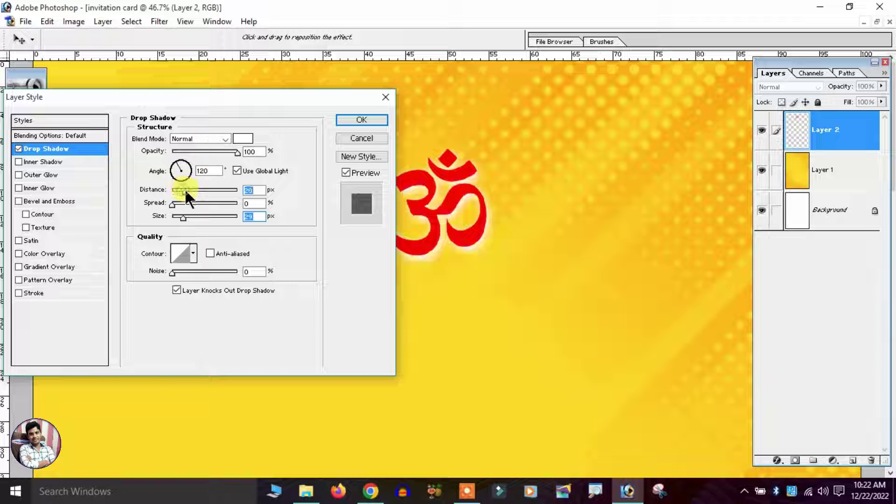
{"action": "left_click", "coordinate": [370, 120]}
Select the whole canvas to centre the Om horizontally, then switch to the frame results
{"action": "scroll", "coordinate": [422, 183], "scroll_direction": "down", "scroll_amount": 2}
{"action": "scroll", "coordinate": [426, 183], "scroll_direction": "down", "scroll_amount": 2}
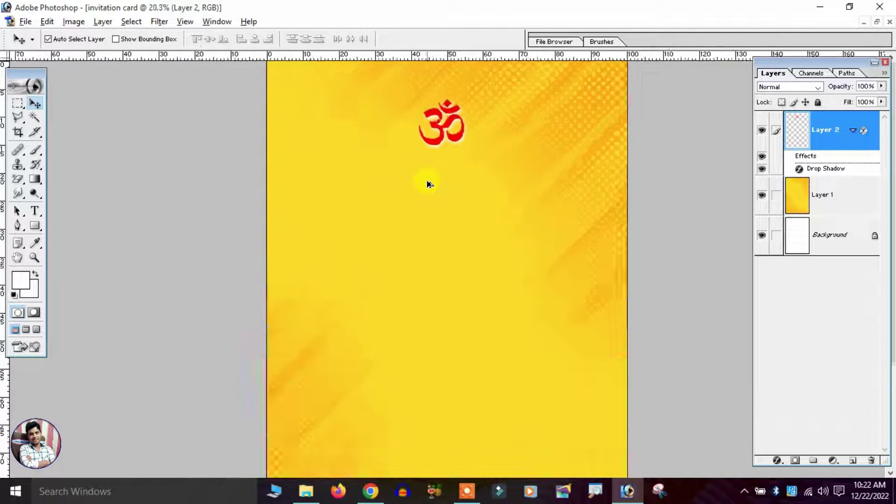
{"action": "scroll", "coordinate": [428, 184], "scroll_direction": "up", "scroll_amount": 3}
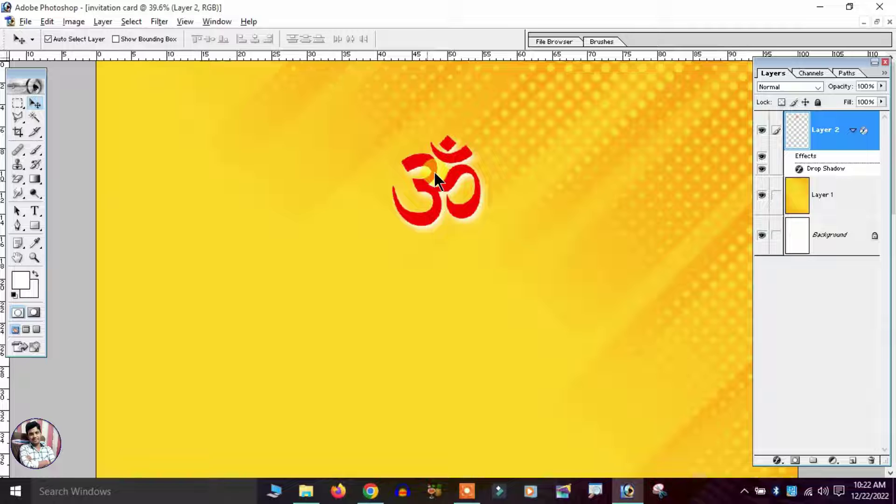
{"action": "key", "text": "ctrl+a"}
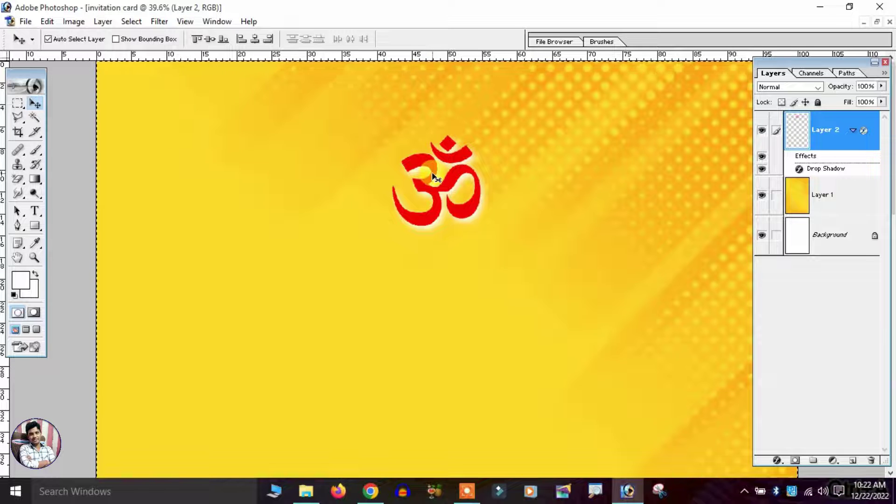
{"action": "scroll", "coordinate": [473, 177], "scroll_direction": "down", "scroll_amount": 2}
{"action": "scroll", "coordinate": [475, 178], "scroll_direction": "down", "scroll_amount": 2}
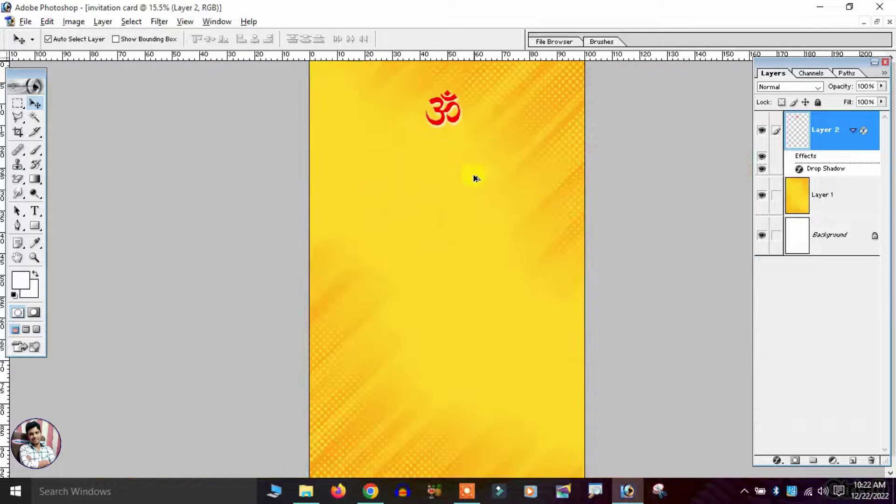
{"action": "scroll", "coordinate": [474, 178], "scroll_direction": "down", "scroll_amount": 2}
{"action": "scroll", "coordinate": [474, 178], "scroll_direction": "up", "scroll_amount": 1}
{"action": "scroll", "coordinate": [428, 176], "scroll_direction": "up", "scroll_amount": 2}
{"action": "scroll", "coordinate": [434, 166], "scroll_direction": "down", "scroll_amount": 3}
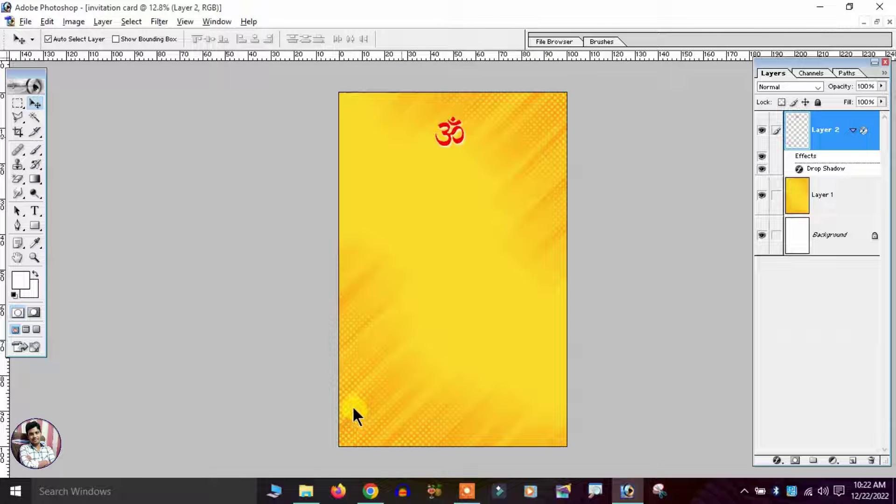
{"action": "key", "text": "alt+Tab"}
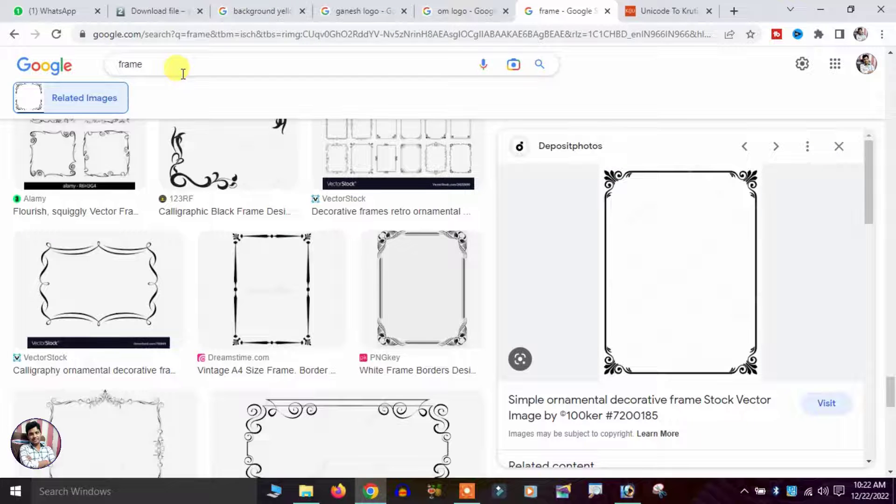
Copy the black ornamental Depositphotos frame image and switch back to Photoshop
{"action": "scroll", "coordinate": [394, 266], "scroll_direction": "down", "scroll_amount": 8}
{"action": "scroll", "coordinate": [400, 274], "scroll_direction": "down", "scroll_amount": 4}
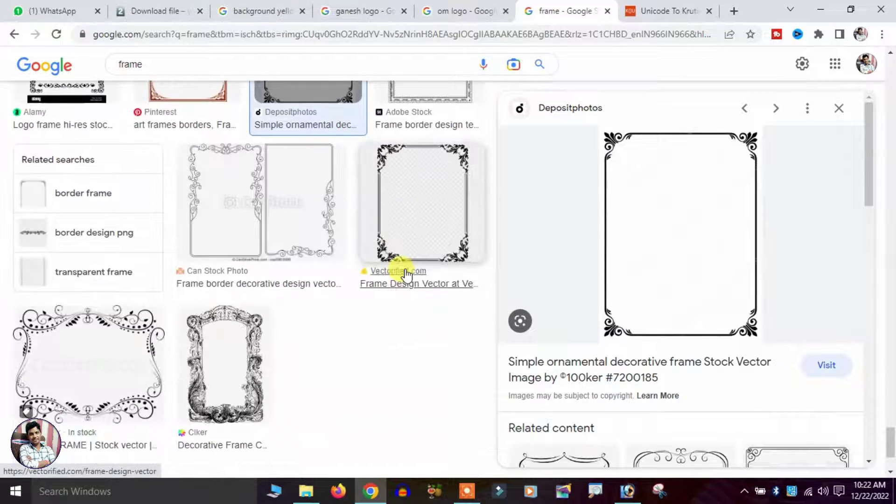
{"action": "scroll", "coordinate": [402, 271], "scroll_direction": "up", "scroll_amount": 1}
{"action": "scroll", "coordinate": [438, 173], "scroll_direction": "up", "scroll_amount": 6}
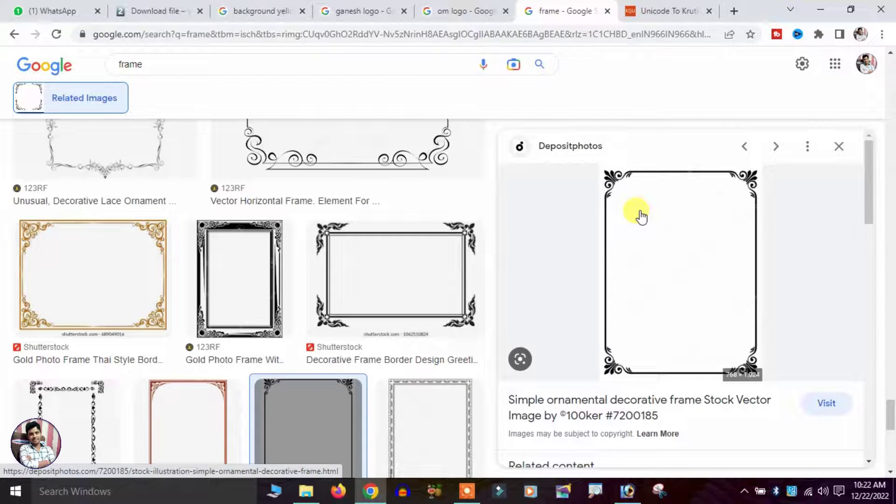
{"action": "right_click", "coordinate": [640, 214]}
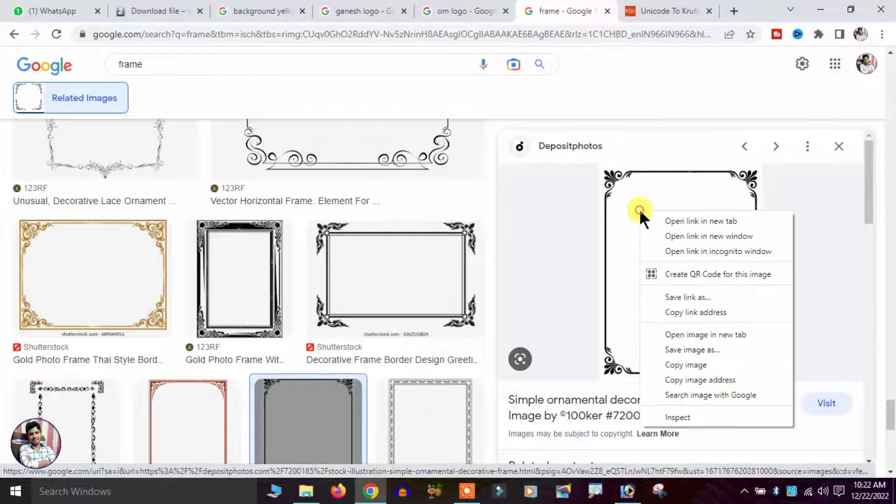
{"action": "left_click", "coordinate": [694, 362]}
{"action": "key", "text": "alt+Tab"}
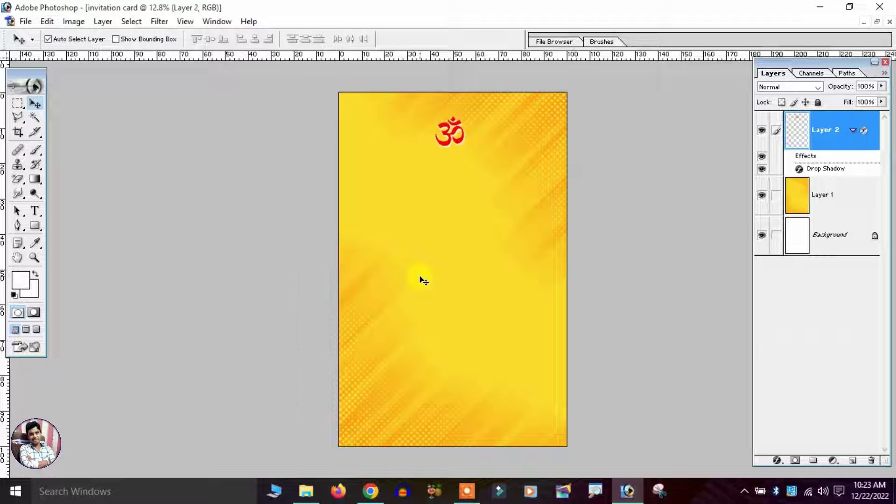
Paste the ornamental frame as a new layer and stretch it to the card's top and bottom edges
{"action": "key", "text": "ctrl+v"}
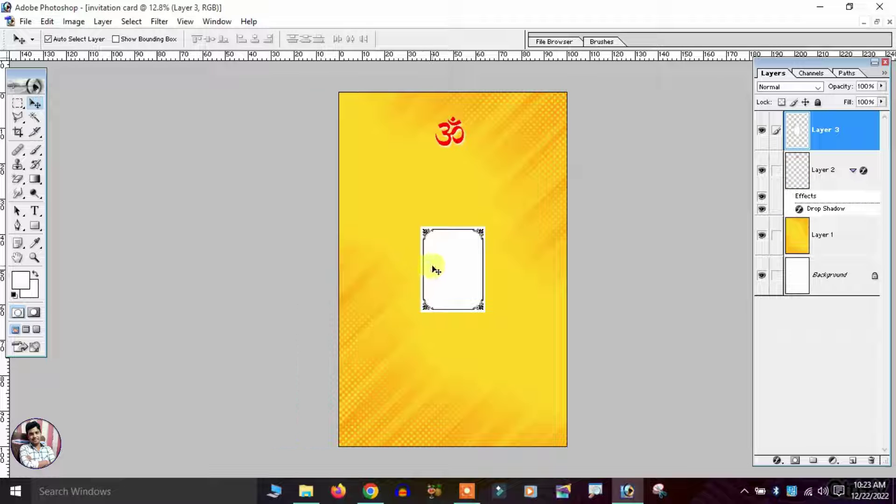
{"action": "key", "text": "ctrl+t"}
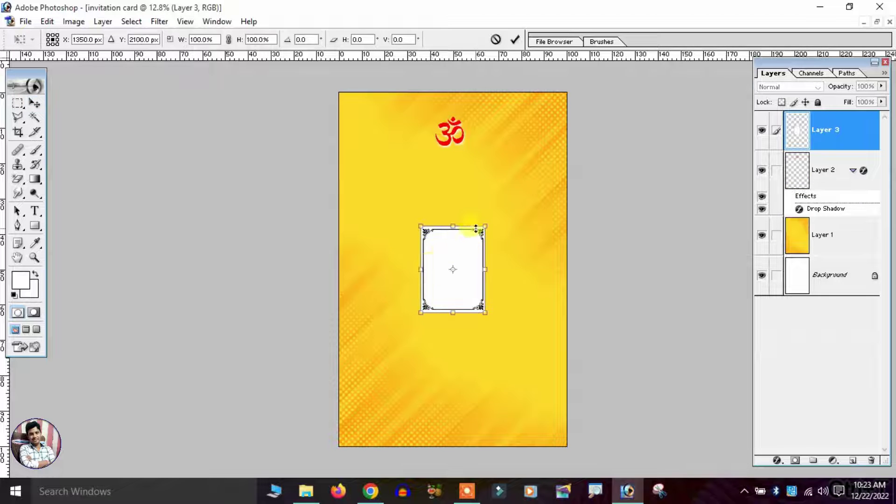
{"action": "left_click_drag", "start_coordinate": [487, 225], "coordinate": [558, 107]}
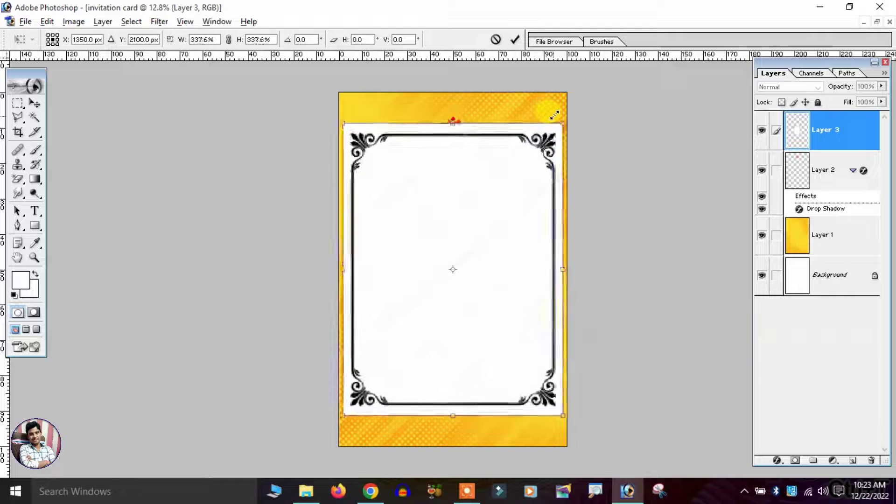
{"action": "left_click_drag", "start_coordinate": [559, 107], "coordinate": [560, 105]}
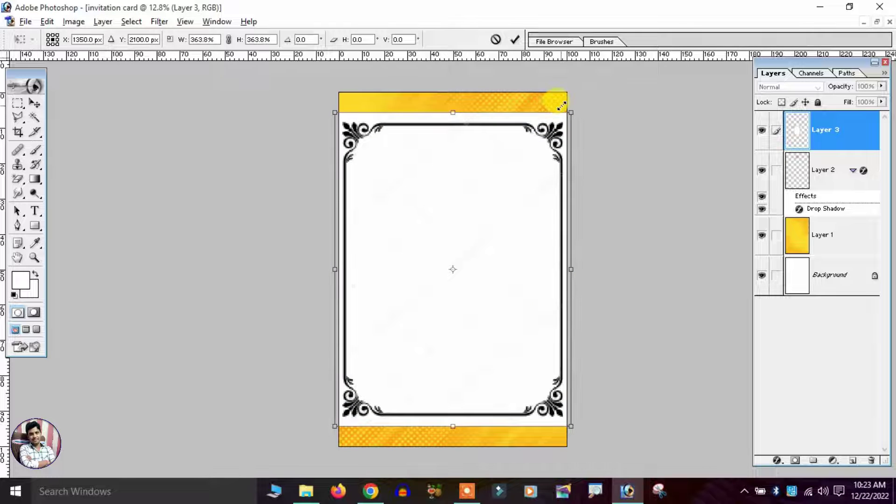
{"action": "left_click_drag", "start_coordinate": [499, 112], "coordinate": [488, 87]}
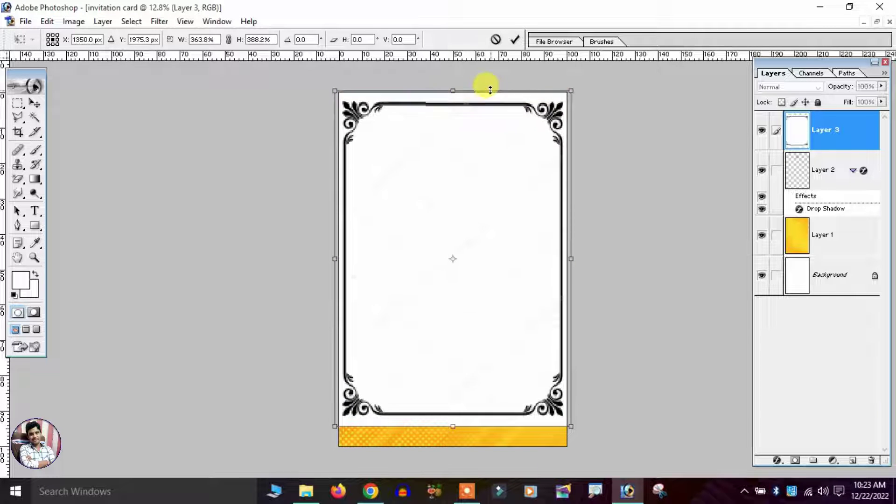
{"action": "left_click_drag", "start_coordinate": [471, 426], "coordinate": [477, 450]}
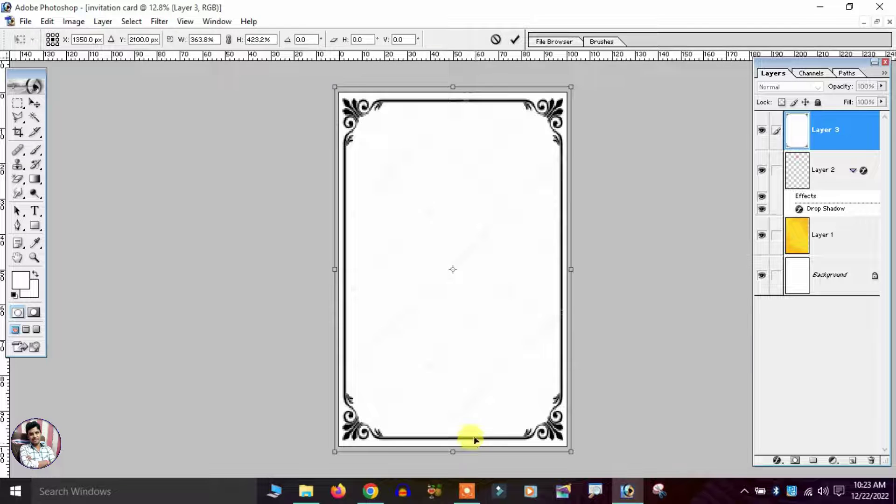
{"action": "key", "text": "Return"}
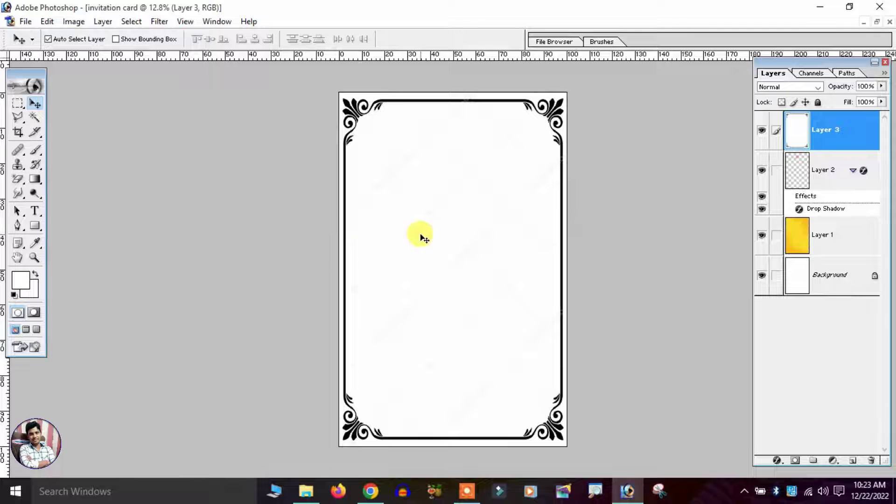
Select the black border with Color Range, invert the selection, and delete the frame's white interior
{"action": "left_click", "coordinate": [127, 22]}
{"action": "left_click", "coordinate": [169, 99]}
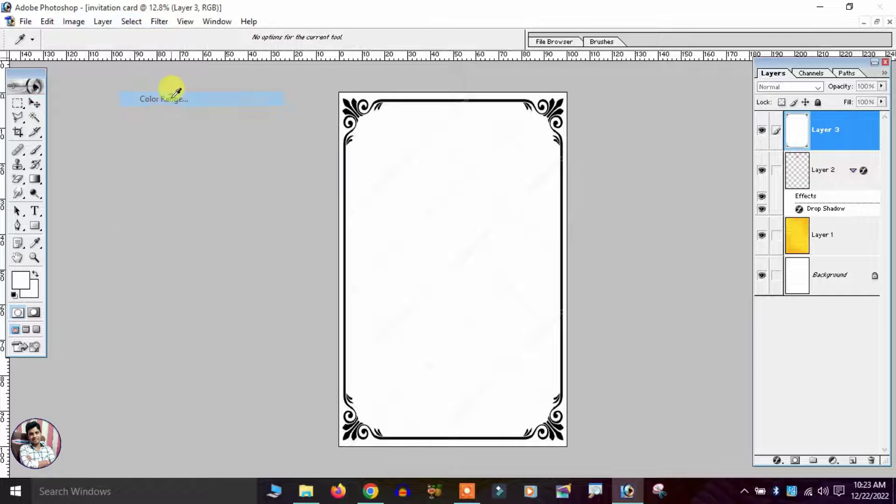
{"action": "left_click", "coordinate": [349, 101]}
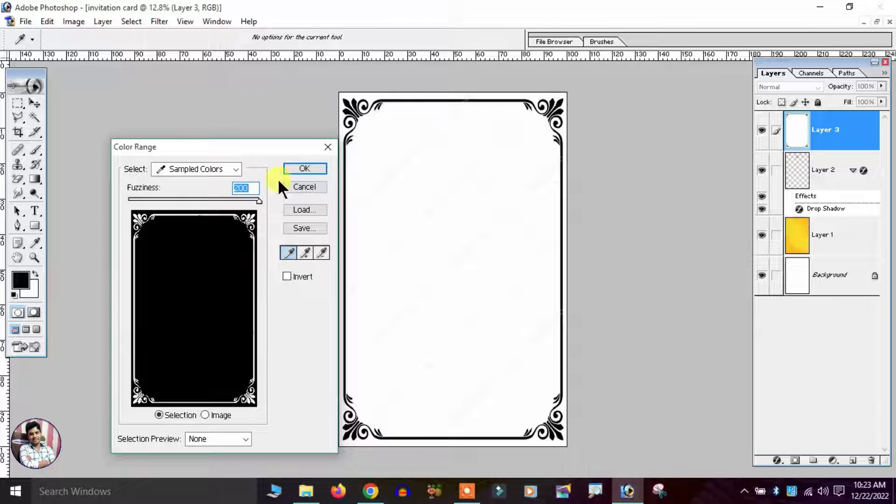
{"action": "left_click", "coordinate": [308, 167]}
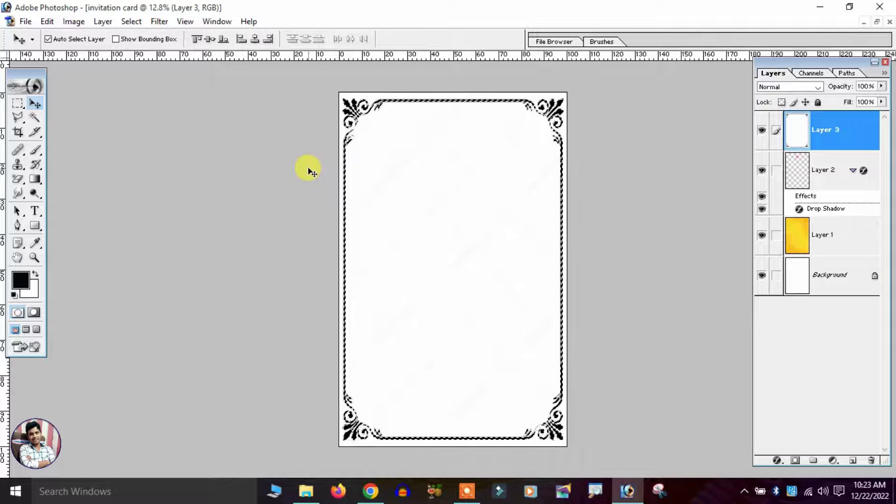
{"action": "key", "text": "alt+BackSpace"}
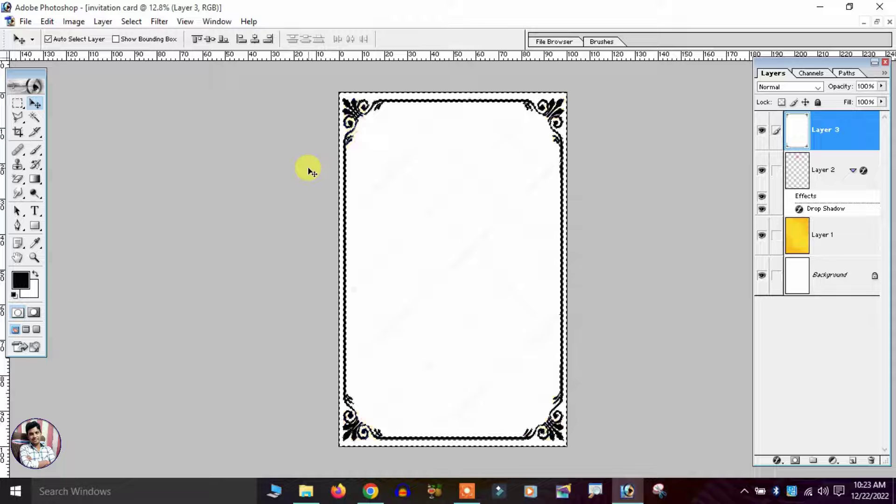
{"action": "key", "text": "Delete"}
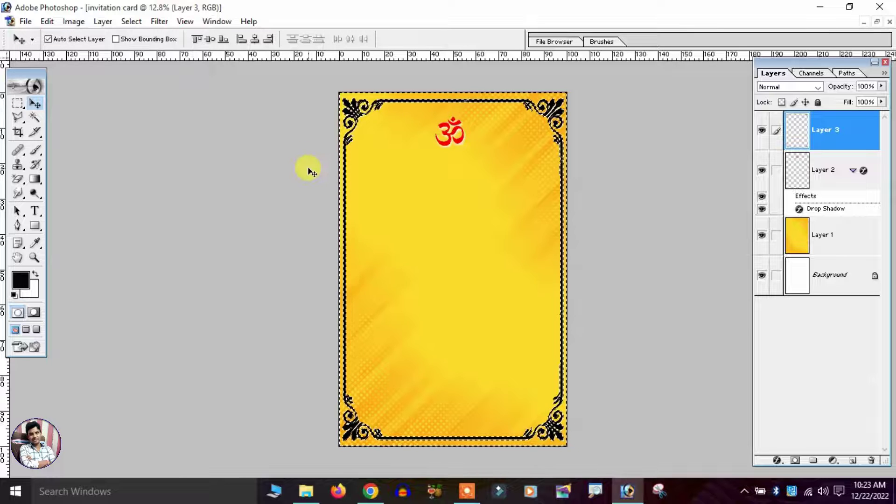
{"action": "key", "text": "ctrl+plus"}
{"action": "key", "text": "ctrl+plus"}
{"action": "key", "text": "ctrl+plus"}
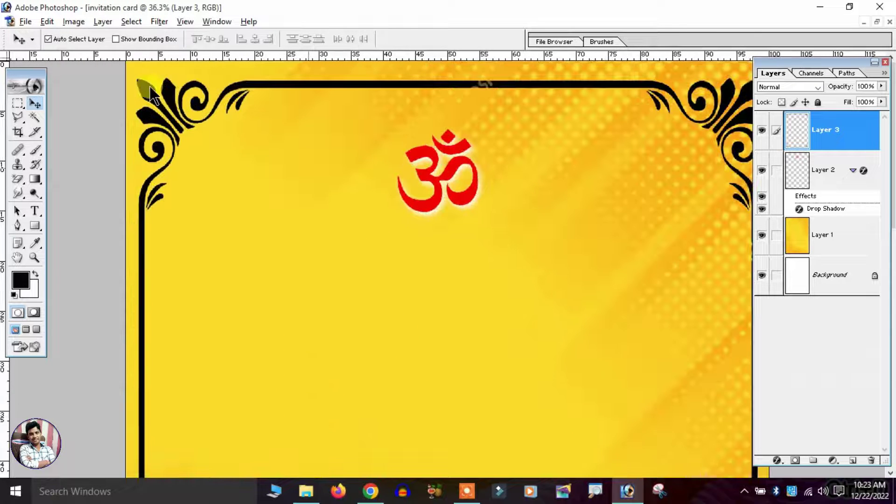
{"action": "key", "text": "ctrl+0"}
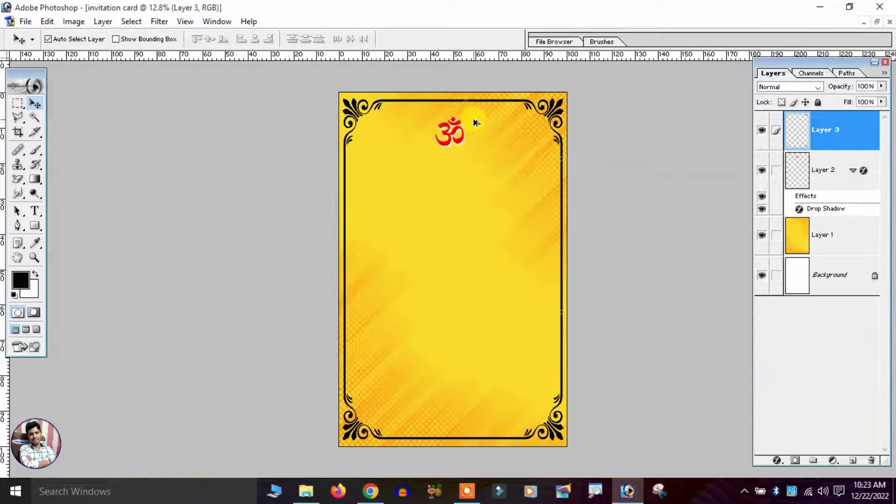
Set the frame layer to Multiply and give it a Red, Green gradient overlay
{"action": "key", "text": "shift+alt+m"}
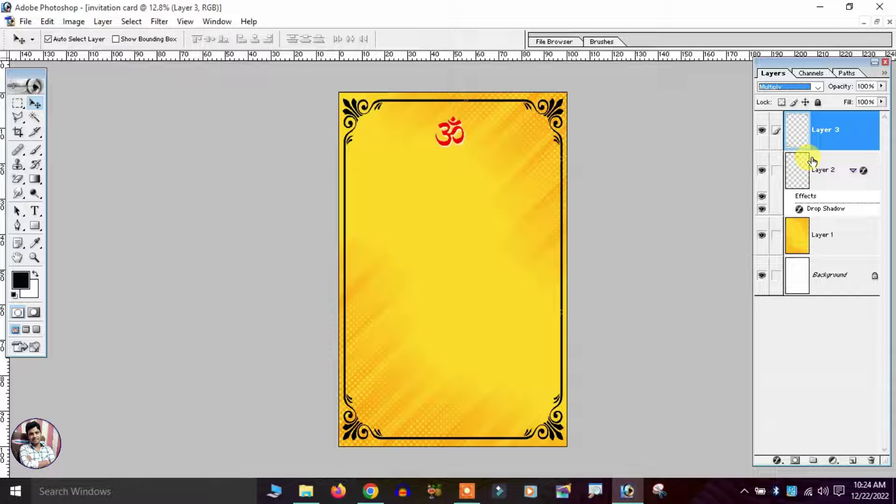
{"action": "left_click", "coordinate": [102, 21]}
{"action": "mouse_move", "coordinate": [130, 99]}
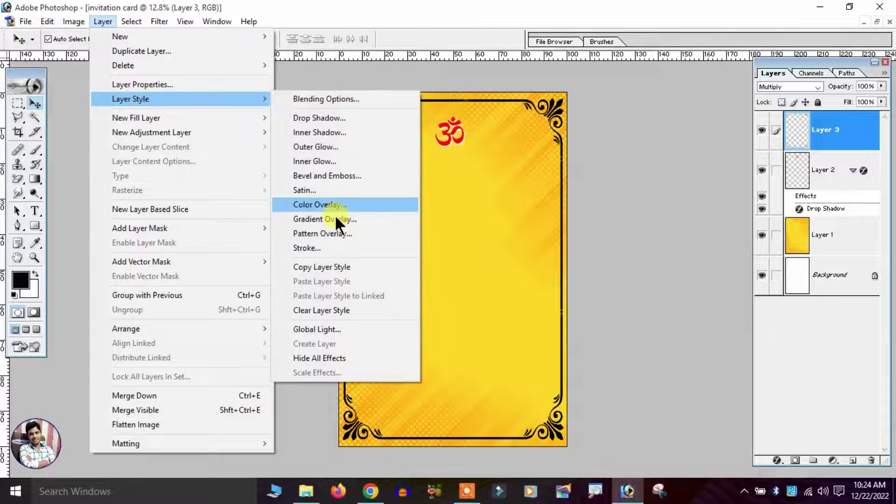
{"action": "left_click", "coordinate": [337, 215]}
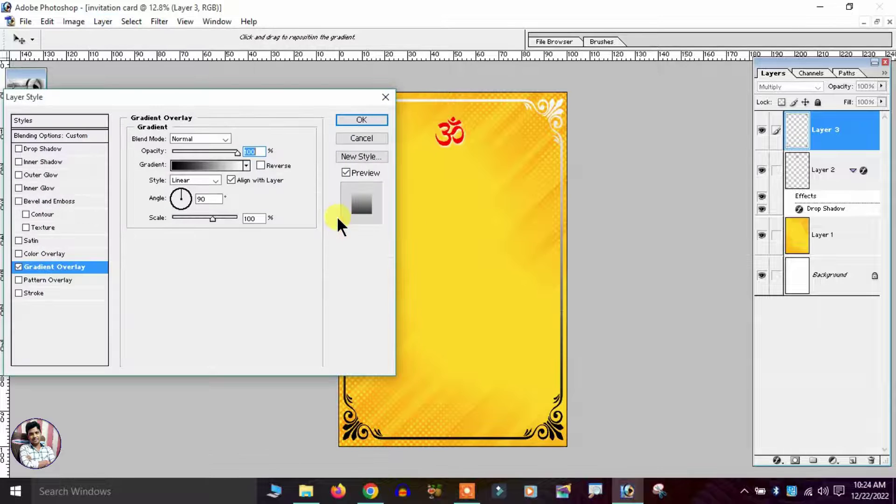
{"action": "left_click_drag", "start_coordinate": [264, 101], "coordinate": [193, 120]}
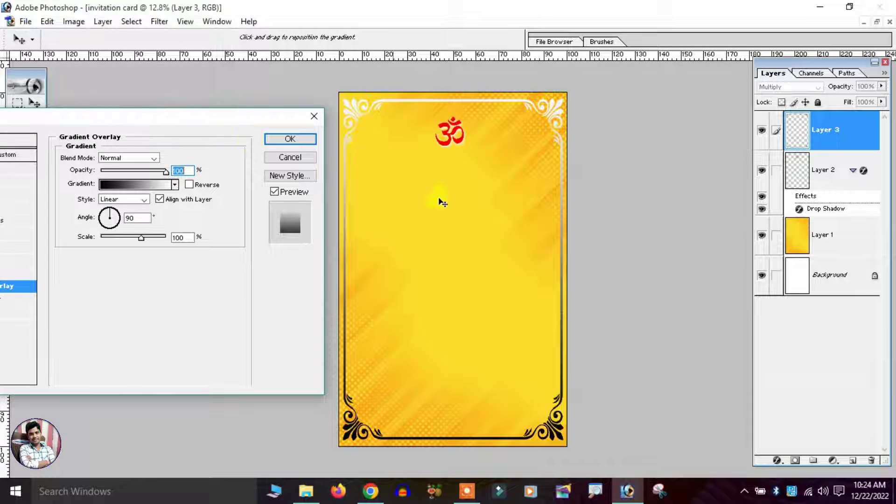
{"action": "left_click", "coordinate": [139, 185]}
{"action": "left_click", "coordinate": [193, 122]}
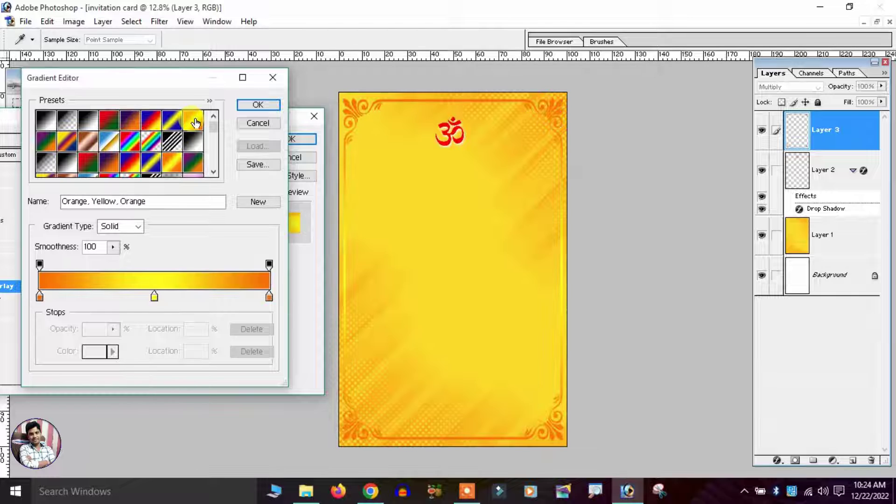
{"action": "left_click", "coordinate": [108, 161]}
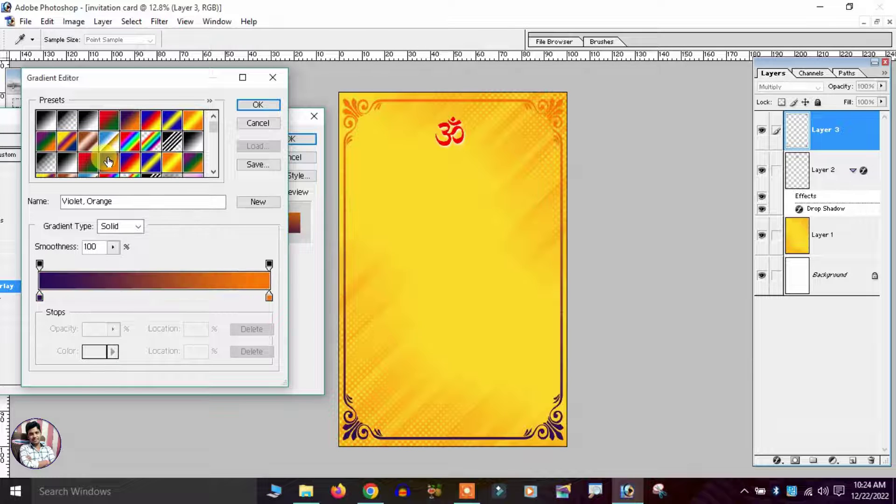
{"action": "left_click", "coordinate": [107, 120]}
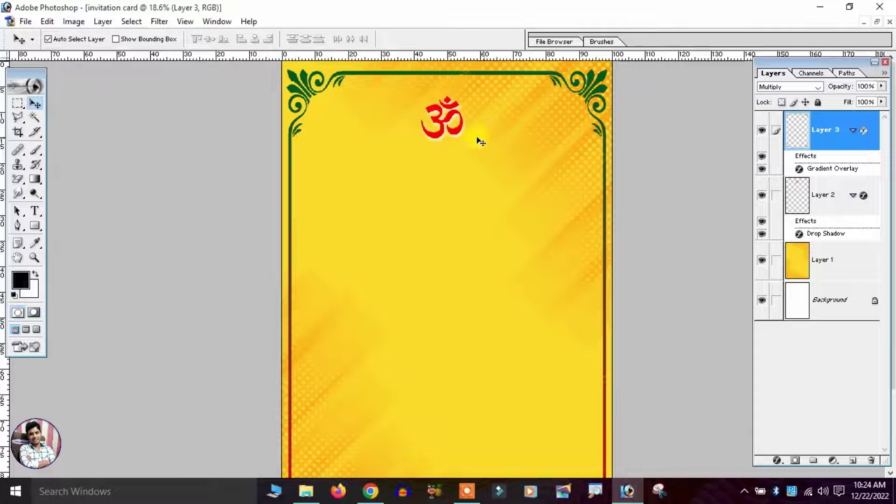
{"action": "scroll", "coordinate": [422, 145], "scroll_direction": "up", "scroll_amount": 1, "text": "alt"}
{"action": "scroll", "coordinate": [417, 176], "scroll_direction": "up", "scroll_amount": 2, "text": "alt"}
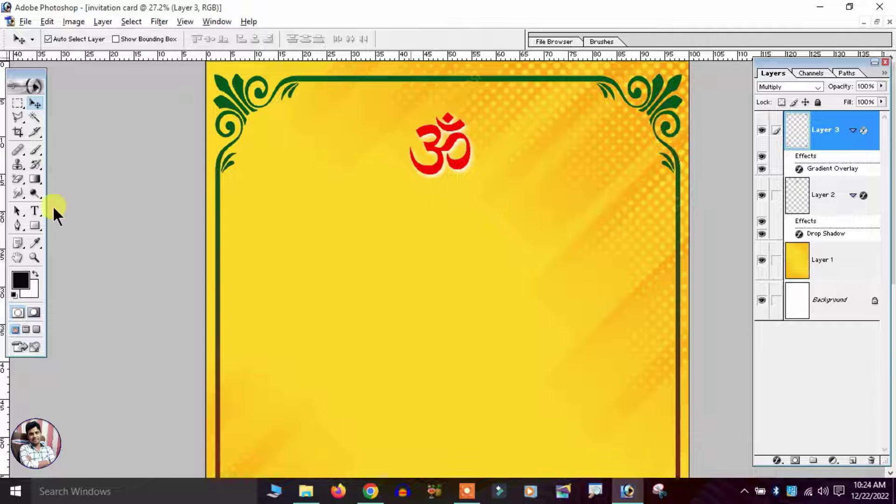
Type the Bold heading '!! Sri Ganeshay Namah !!' just below the Om
{"action": "left_click", "coordinate": [40, 210]}
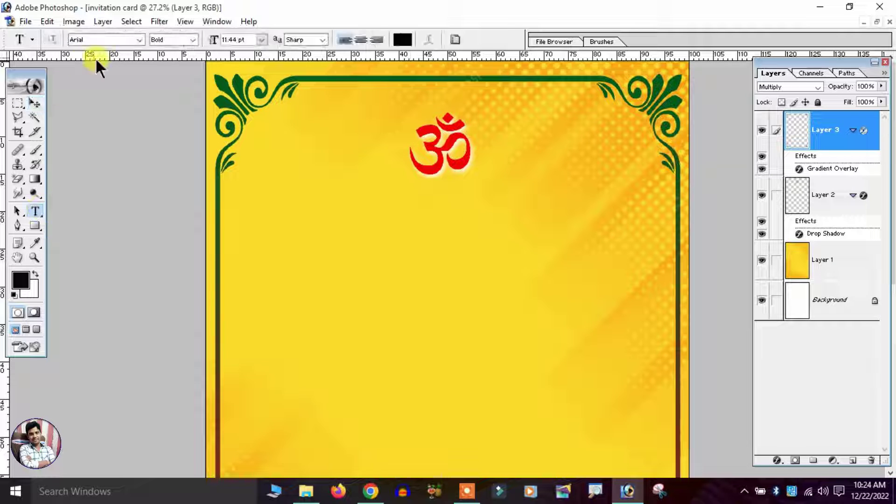
{"action": "left_click", "coordinate": [193, 40]}
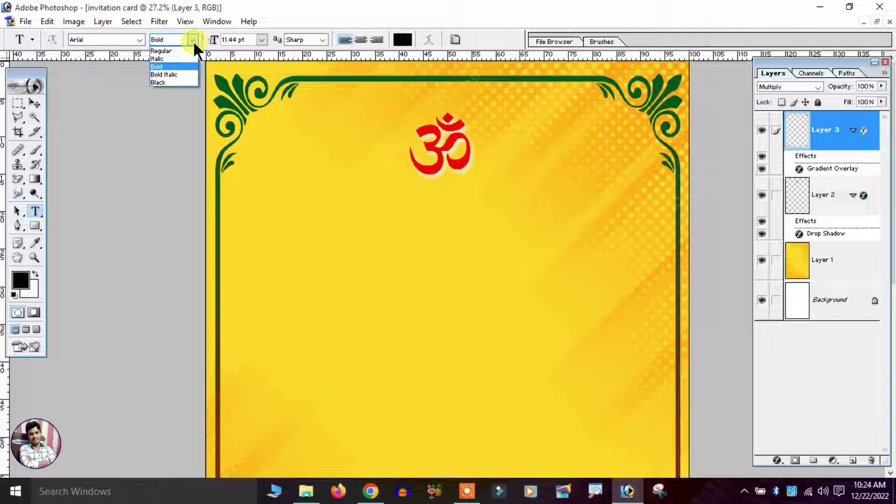
{"action": "left_click", "coordinate": [170, 68]}
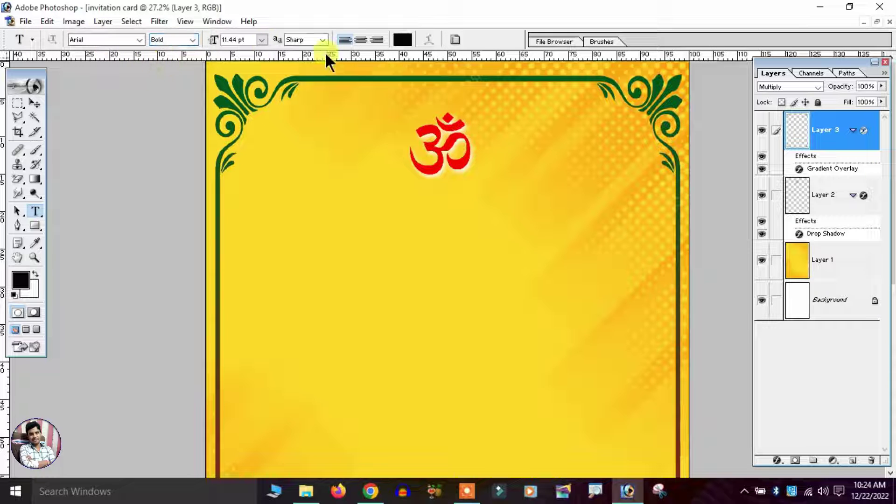
{"action": "left_click", "coordinate": [262, 225]}
{"action": "type", "text": "dfgd"}
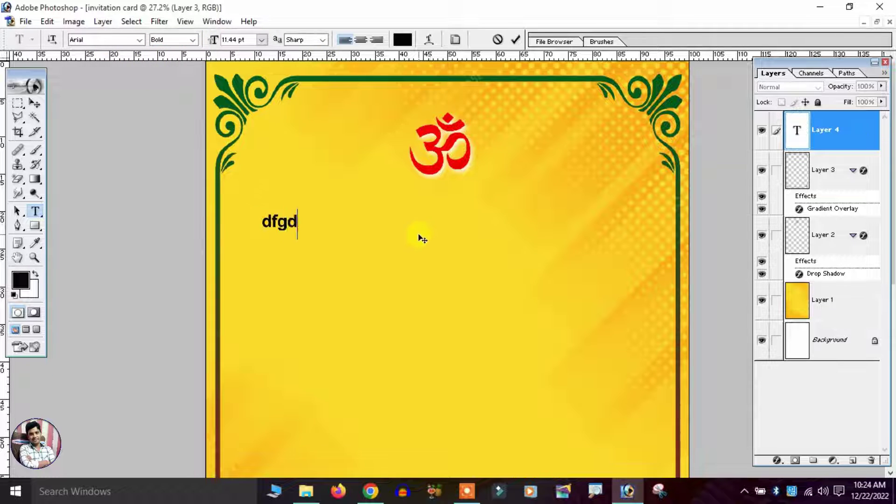
{"action": "key", "text": "ctrl+a"}
{"action": "type", "text": "s"}
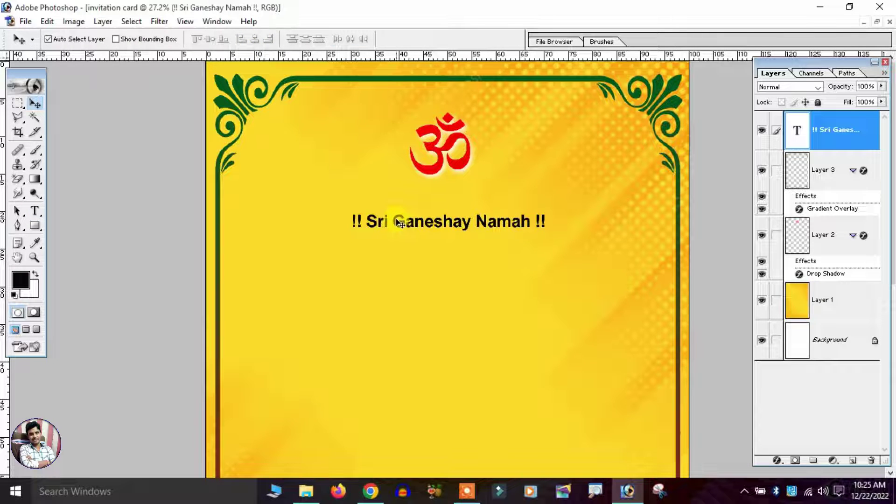
Nudge the heading up toward the Om and enlarge it to about 112%
{"action": "key", "text": "ctrl+t"}
{"action": "key", "text": "shift+Up"}
{"action": "key", "text": "shift+Up"}
{"action": "key", "text": "shift+Up"}
{"action": "key", "text": "shift+Up"}
{"action": "key", "text": "shift+Up"}
{"action": "key", "text": "shift+Up"}
{"action": "key", "text": "shift+Up"}
{"action": "key", "text": "shift+Up"}
{"action": "key", "text": "shift+Up"}
{"action": "key", "text": "shift+Up"}
{"action": "key", "text": "Return"}
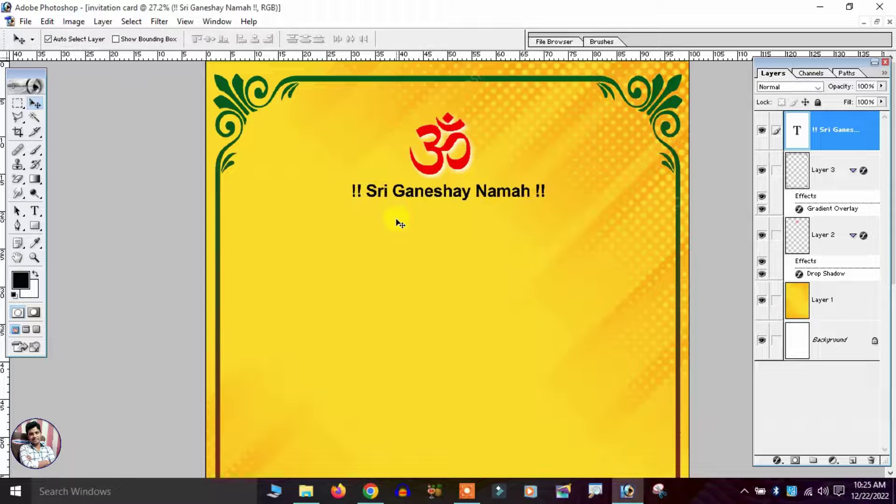
{"action": "key", "text": "ctrl+t"}
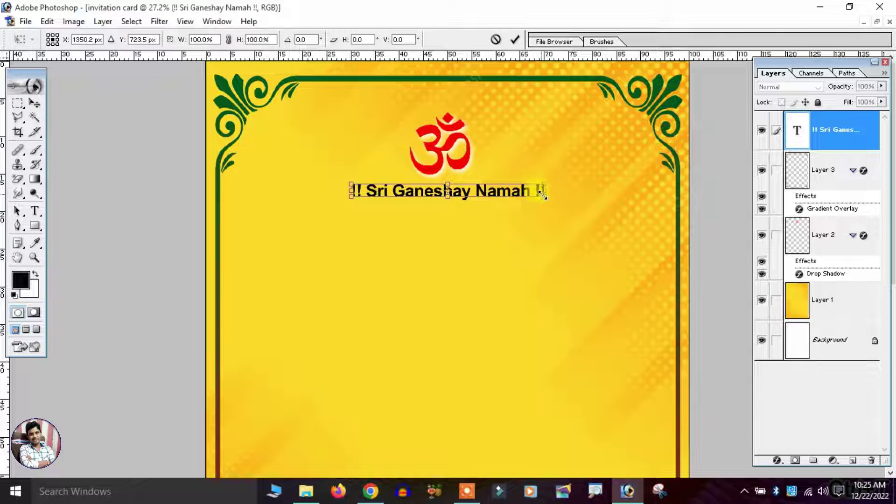
{"action": "left_click_drag", "start_coordinate": [545, 191], "coordinate": [551, 198]}
{"action": "key", "text": "Return"}
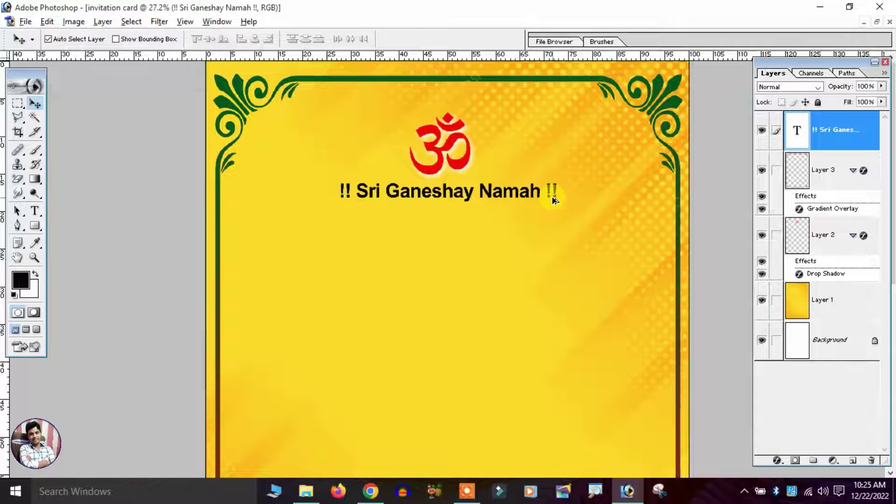
{"action": "key", "text": "ctrl+plus"}
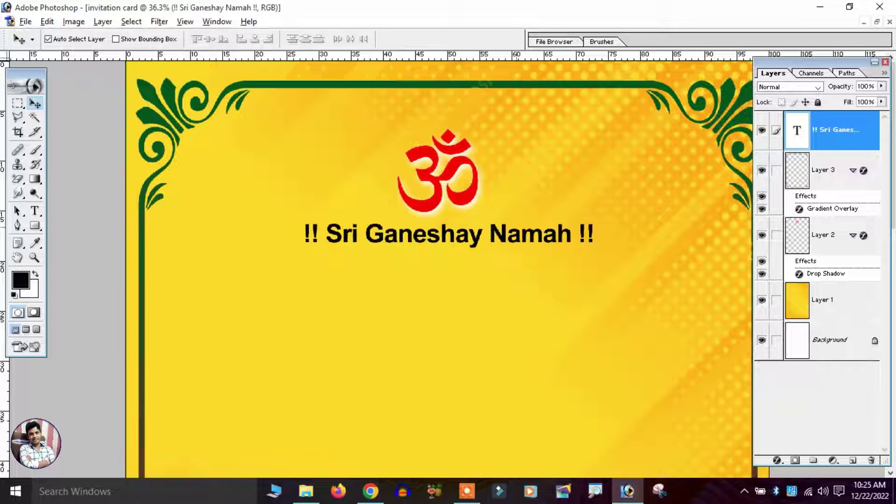
Give the heading a dark red Color Overlay layer style
{"action": "left_click", "coordinate": [103, 22]}
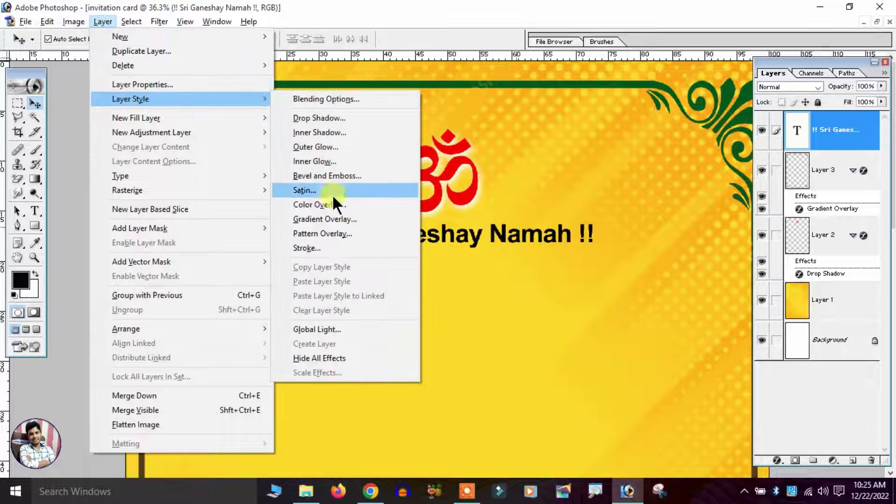
{"action": "left_click", "coordinate": [334, 204]}
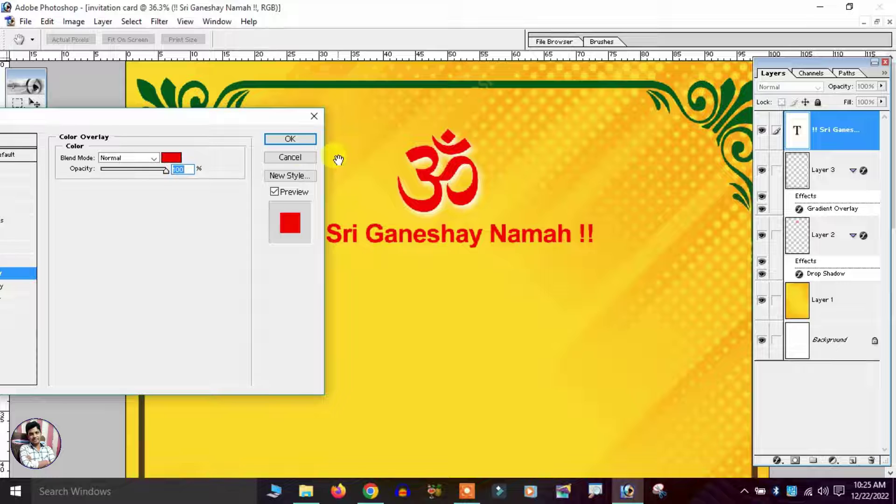
{"action": "left_click", "coordinate": [171, 158]}
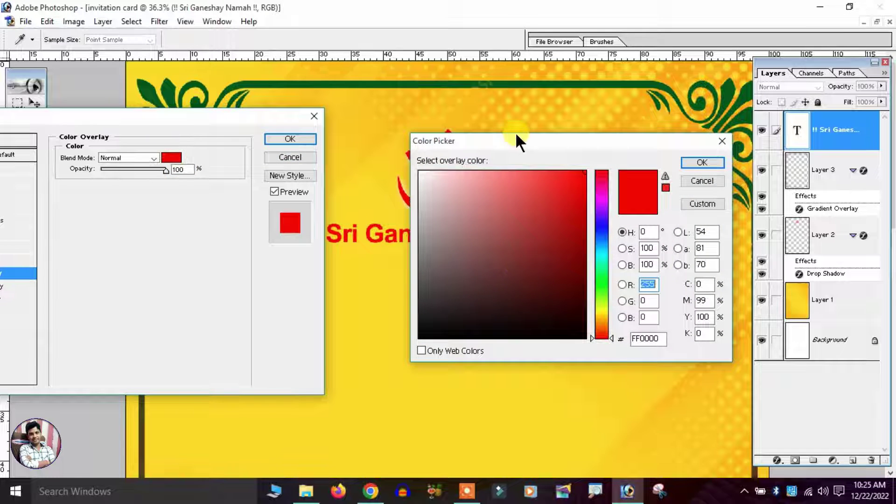
{"action": "left_click_drag", "start_coordinate": [519, 141], "coordinate": [111, 135]}
{"action": "left_click", "coordinate": [170, 213]}
{"action": "left_click_drag", "start_coordinate": [173, 213], "coordinate": [175, 208]}
{"action": "left_click", "coordinate": [293, 156]}
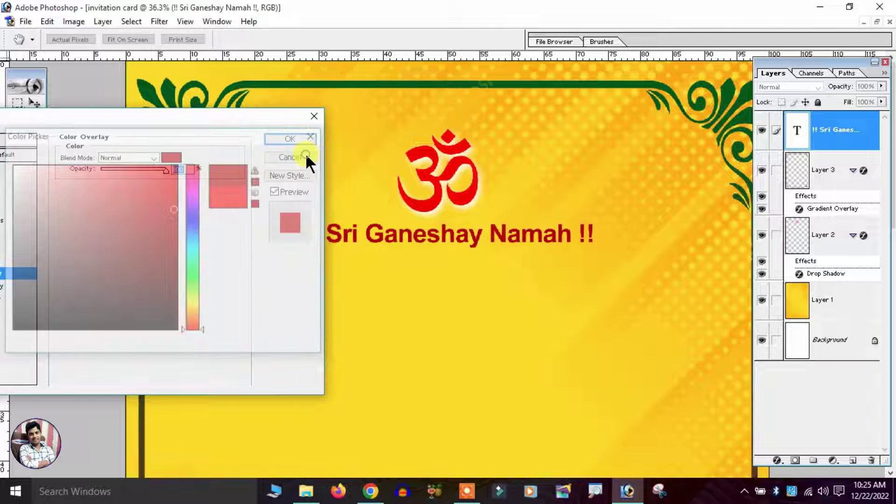
{"action": "left_click_drag", "start_coordinate": [207, 139], "coordinate": [306, 52]}
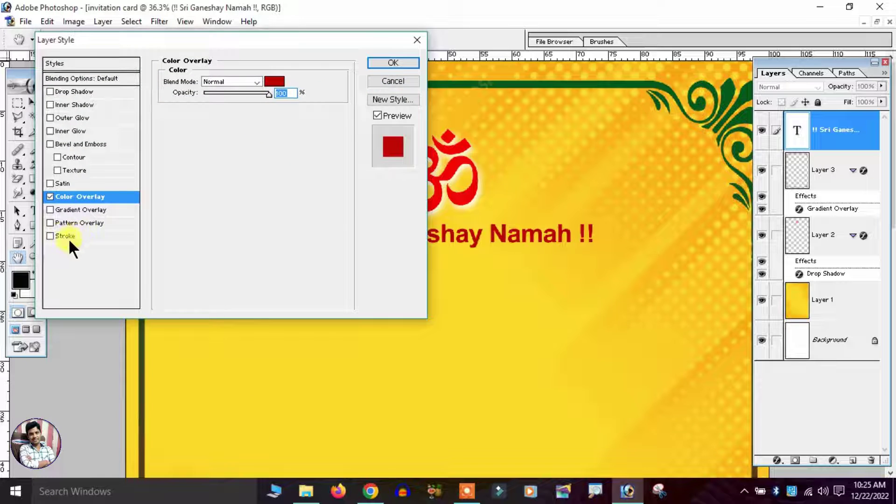
Add a white Stroke outline to the heading and apply the effects
{"action": "left_click", "coordinate": [65, 236]}
{"action": "left_click", "coordinate": [192, 157]}
{"action": "left_click", "coordinate": [12, 165]}
{"action": "left_click", "coordinate": [289, 156]}
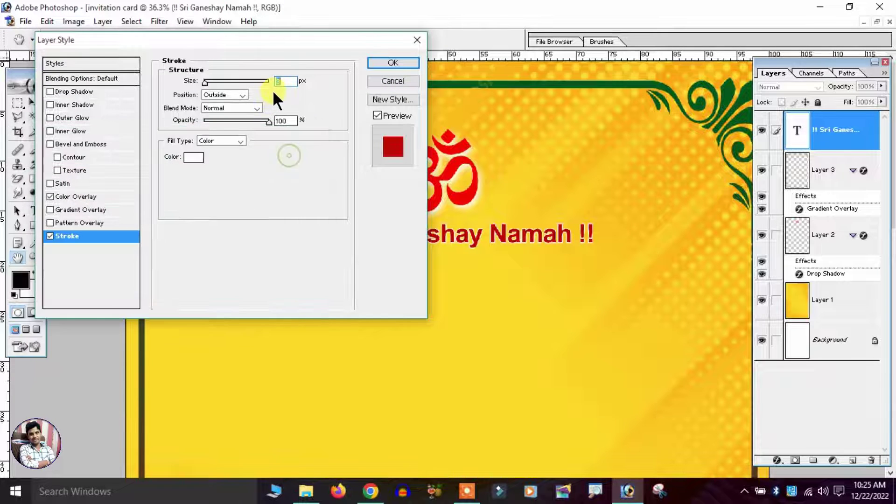
{"action": "key", "text": "Return"}
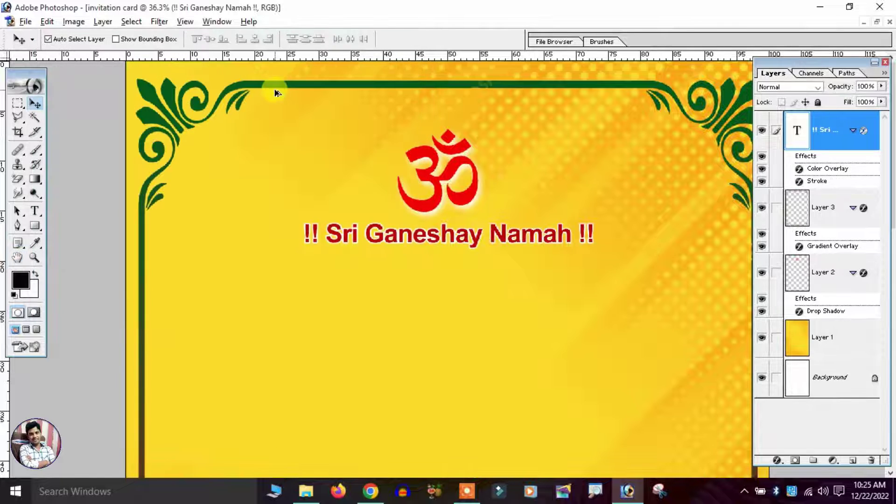
{"action": "key", "text": "ctrl+minus"}
{"action": "key", "text": "ctrl+plus"}
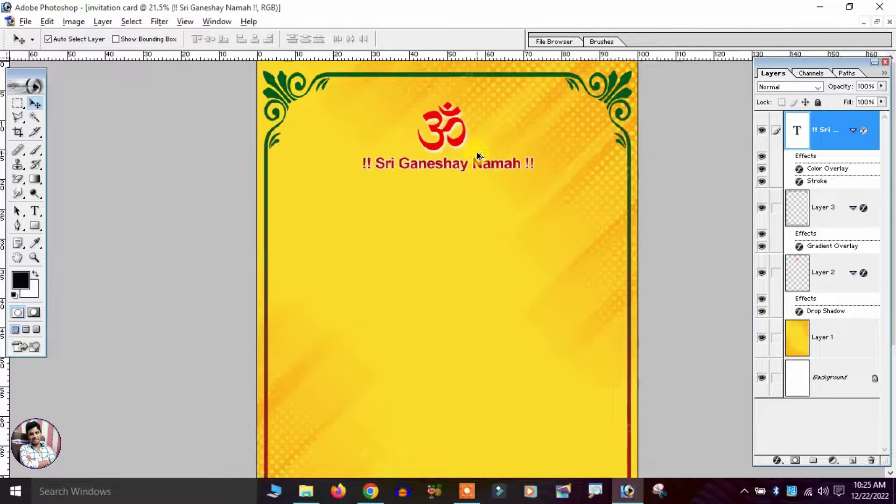
Centre the Om layer horizontally on the card
{"action": "left_click", "coordinate": [442, 135]}
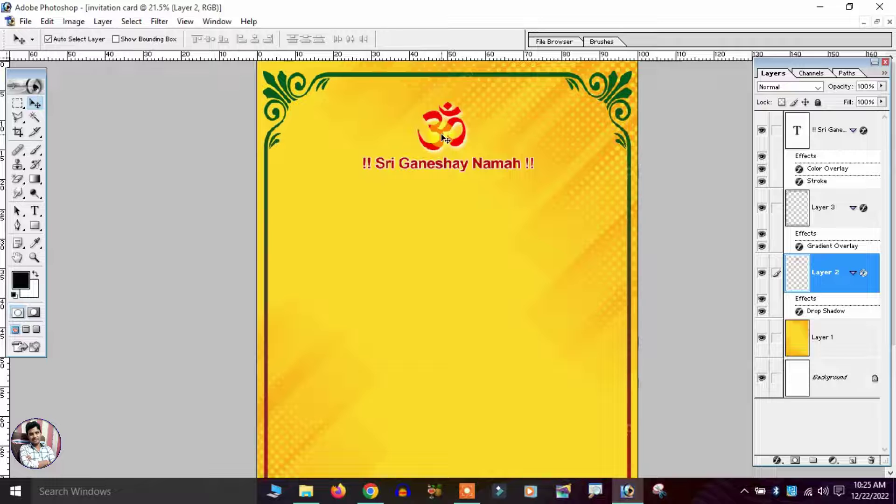
{"action": "key", "text": "ctrl+a"}
{"action": "left_click", "coordinate": [254, 38]}
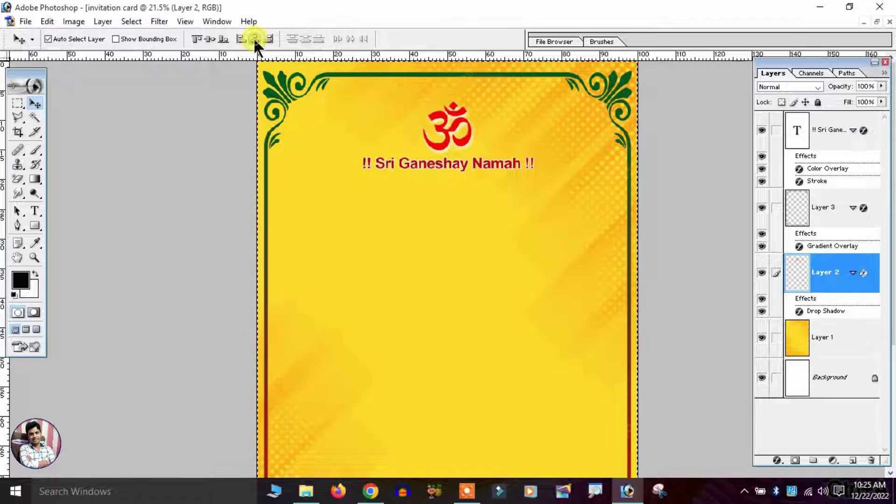
{"action": "key", "text": "ctrl+d"}
{"action": "key", "text": "ctrl+minus"}
{"action": "key", "text": "ctrl+minus"}
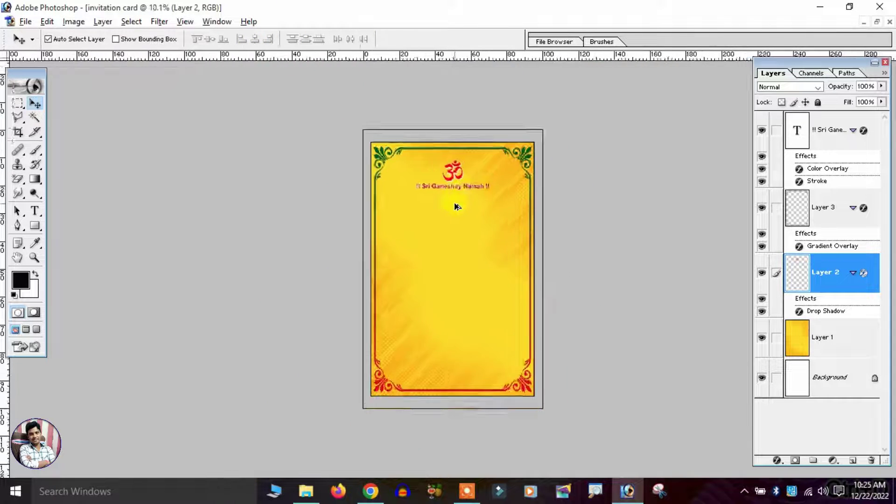
{"action": "key", "text": "ctrl+0"}
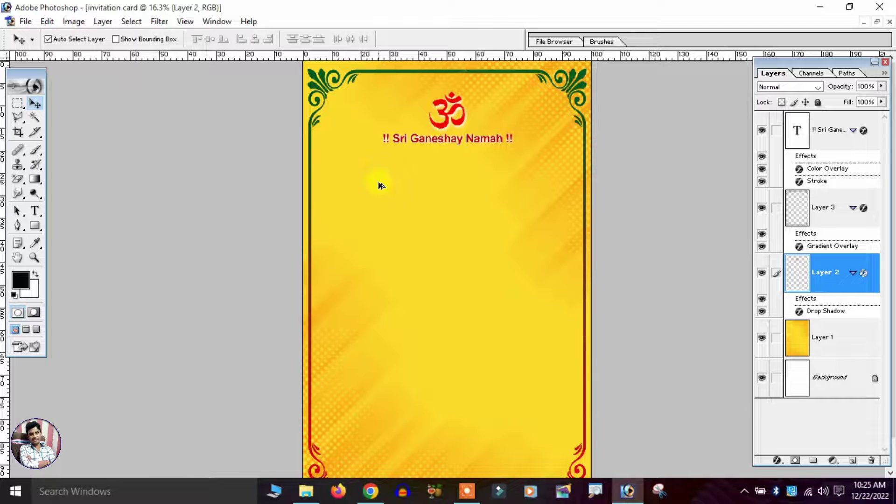
{"action": "key", "text": "alt+Tab"}
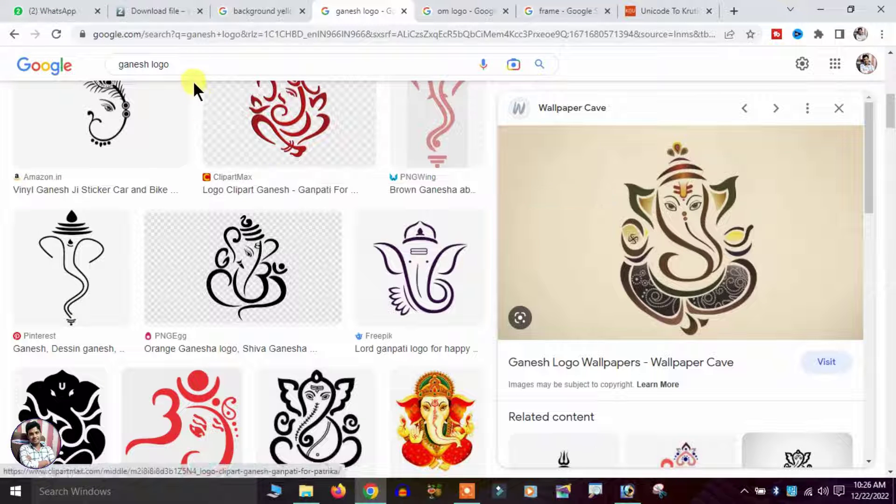
Copy the brown Wallpaper Cave Ganesh logo from the 'ganesh logo' image results
{"action": "scroll", "coordinate": [252, 280], "scroll_direction": "down", "scroll_amount": 5}
{"action": "scroll", "coordinate": [221, 322], "scroll_direction": "down", "scroll_amount": 6}
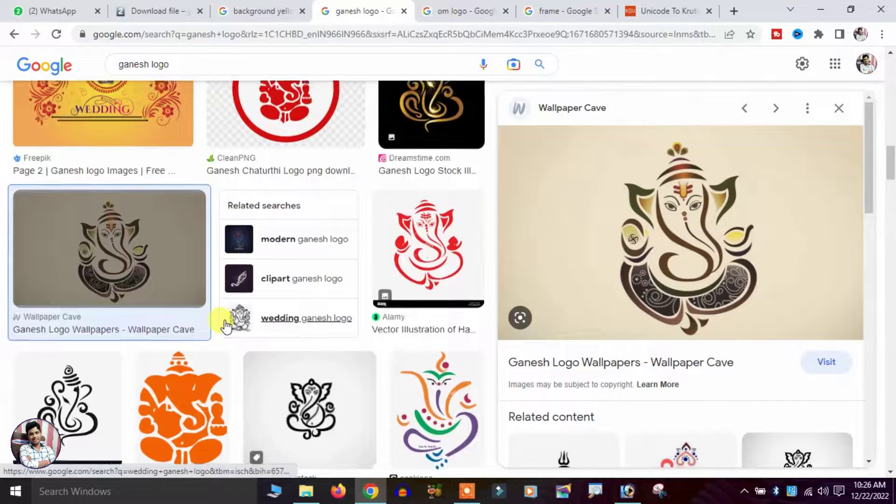
{"action": "scroll", "coordinate": [229, 317], "scroll_direction": "up", "scroll_amount": 10}
{"action": "scroll", "coordinate": [196, 210], "scroll_direction": "up", "scroll_amount": 2}
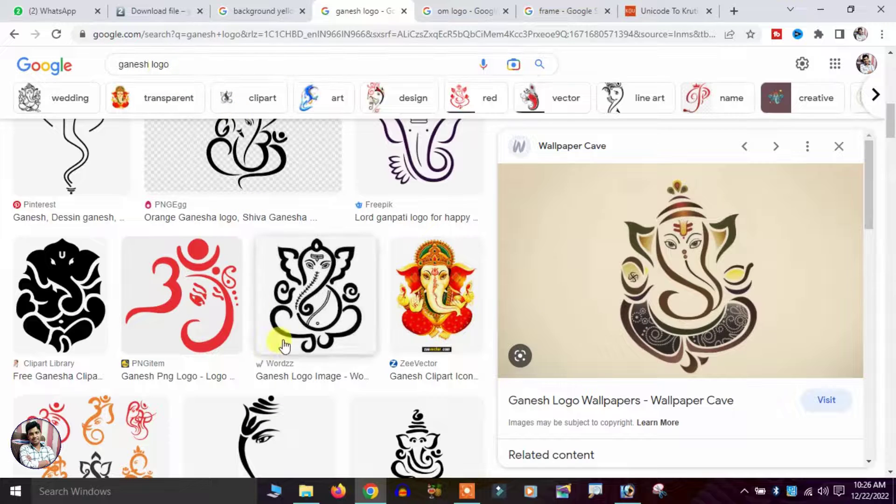
{"action": "scroll", "coordinate": [784, 289], "scroll_direction": "down", "scroll_amount": 2}
{"action": "scroll", "coordinate": [771, 294], "scroll_direction": "up", "scroll_amount": 2}
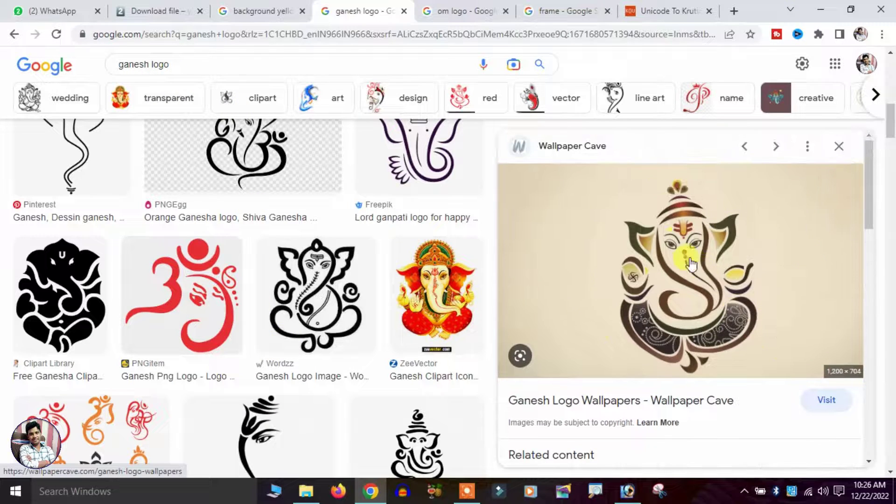
{"action": "right_click", "coordinate": [711, 250]}
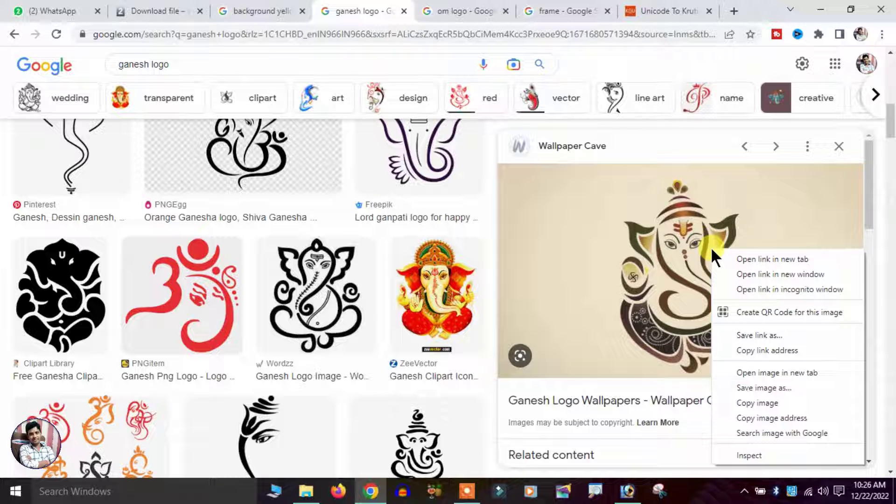
{"action": "left_click", "coordinate": [756, 403]}
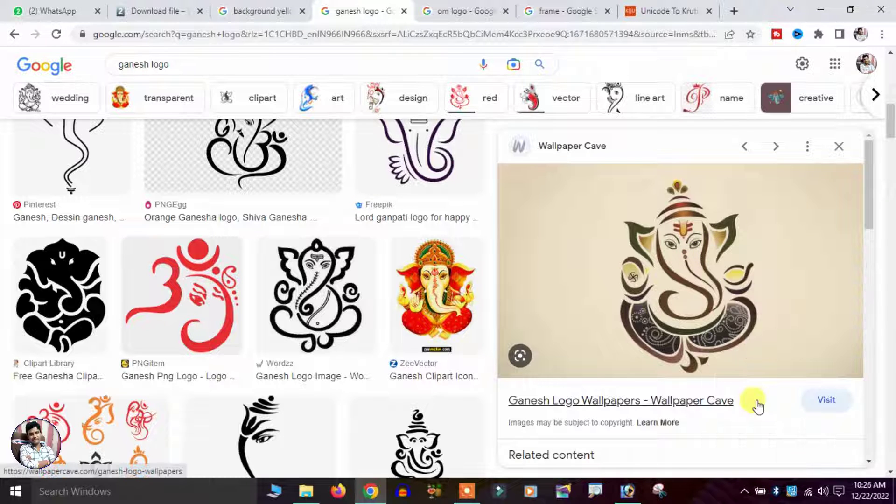
Paste the Ganesha image onto the card, bring it to the top, and enlarge it to about 169%
{"action": "key", "text": "alt+Tab"}
{"action": "key", "text": "alt+bracketleft"}
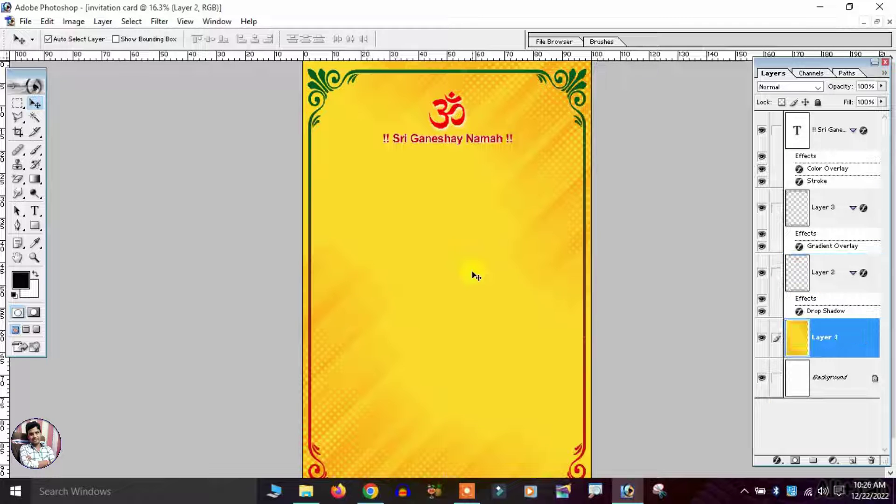
{"action": "key", "text": "ctrl+v"}
{"action": "left_click_drag", "start_coordinate": [465, 280], "coordinate": [442, 275]}
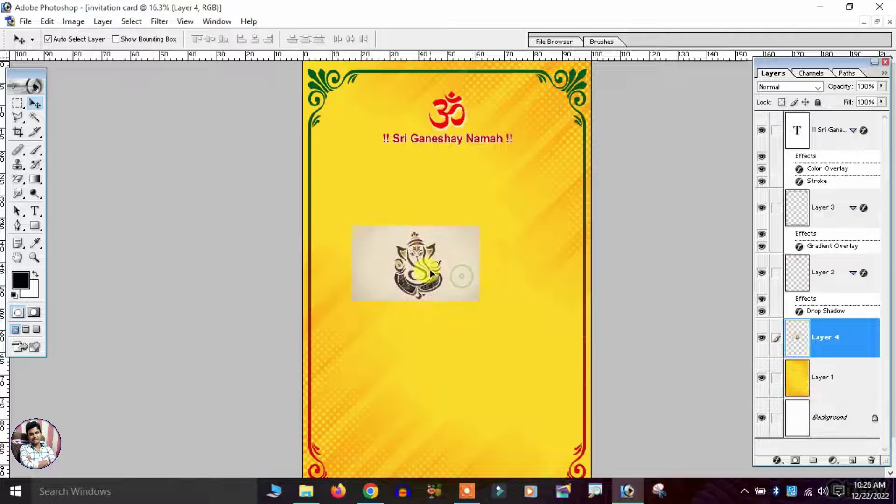
{"action": "key", "text": "ctrl+shift+bracketright"}
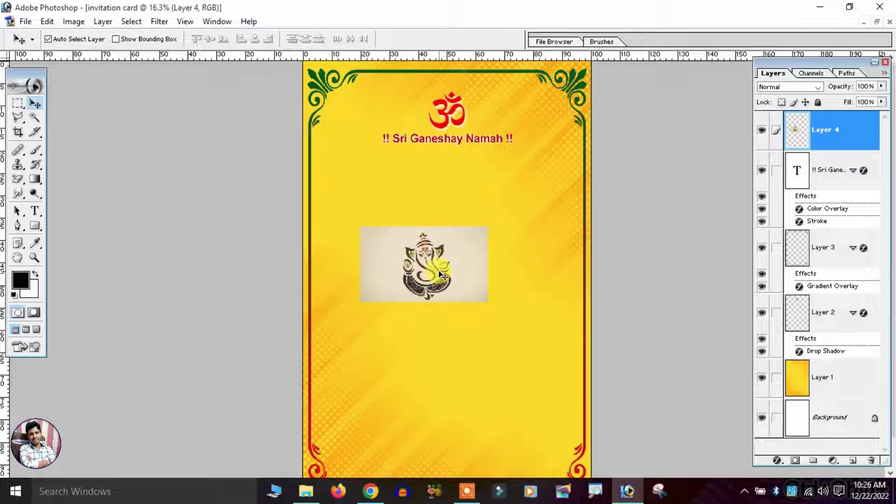
{"action": "key", "text": "ctrl+t"}
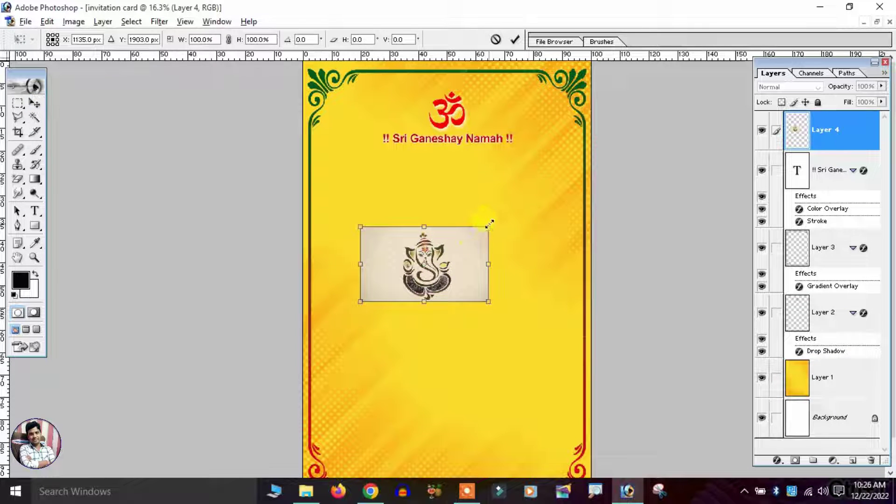
{"action": "left_click_drag", "start_coordinate": [488, 225], "coordinate": [523, 190]}
{"action": "left_click_drag", "start_coordinate": [484, 242], "coordinate": [497, 245]}
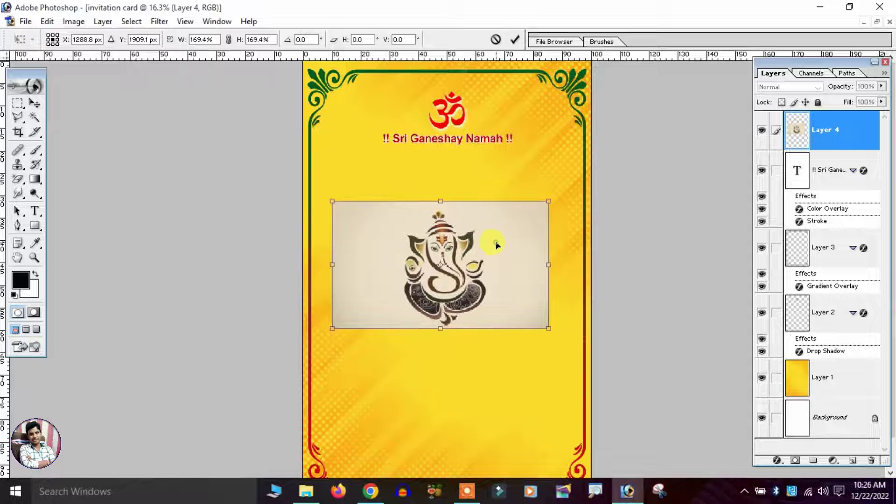
{"action": "key", "text": "Return"}
Trim the Ganesha picture to a tight rectangle by deleting everything outside the marquee
{"action": "left_click", "coordinate": [19, 104]}
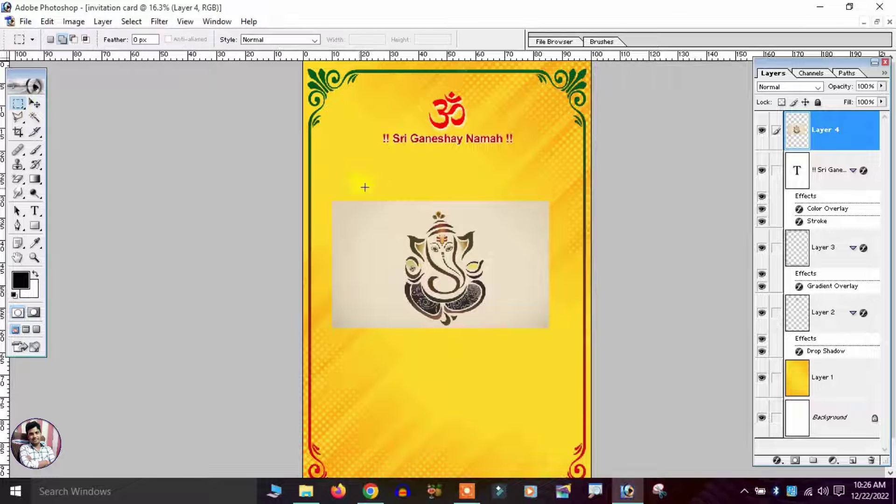
{"action": "mouse_move", "coordinate": [394, 210]}
{"action": "left_mouse_down"}
{"action": "mouse_move", "coordinate": [504, 330]}
{"action": "mouse_move", "coordinate": [499, 320]}
{"action": "mouse_move", "coordinate": [493, 336]}
{"action": "left_mouse_up"}
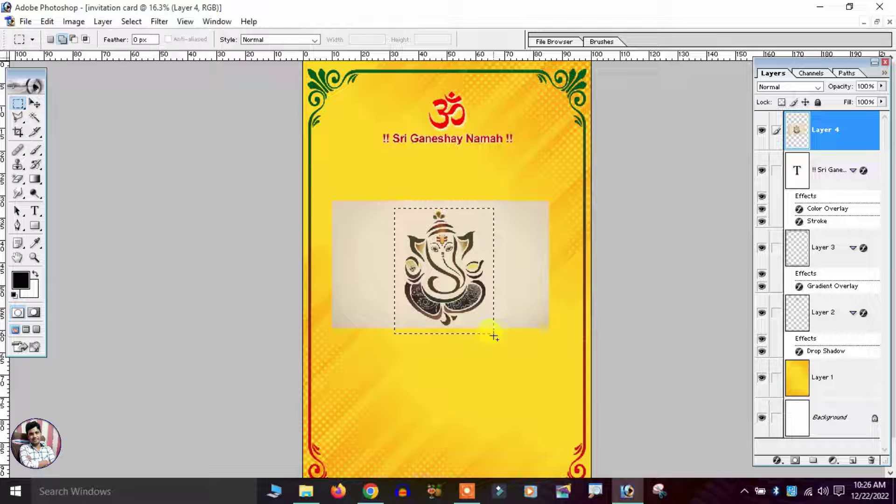
{"action": "key", "text": "ctrl+shift+i"}
{"action": "key", "text": "Delete"}
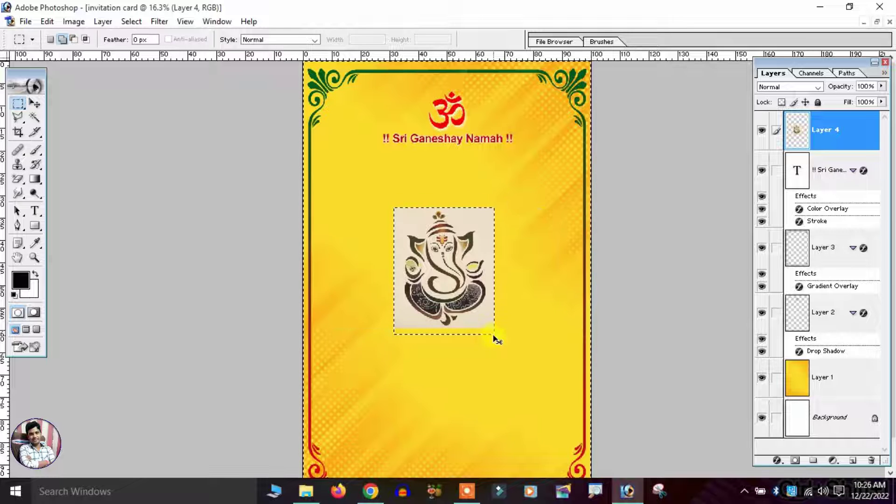
{"action": "key", "text": "ctrl+d"}
{"action": "key", "text": "ctrl+plus"}
{"action": "key", "text": "alt+space"}
{"action": "left_click", "coordinate": [494, 369]}
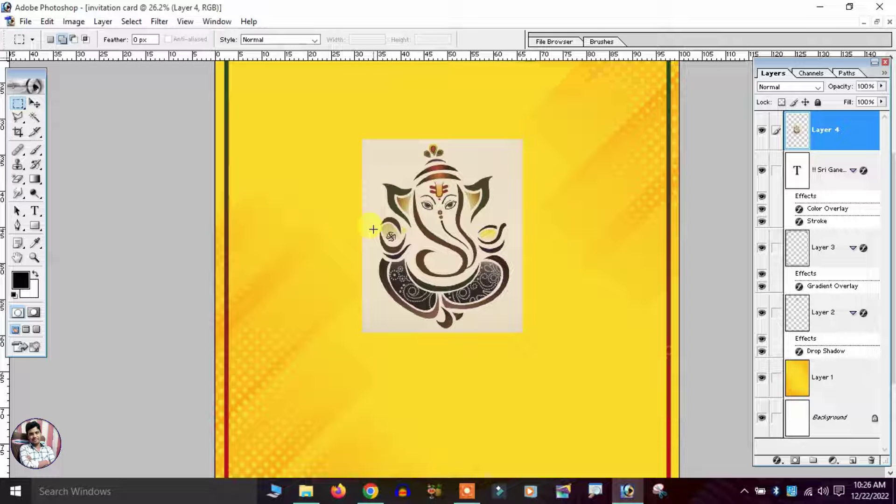
Delete the remaining beige backdrop around Ganesha using Color Range
{"action": "left_click", "coordinate": [130, 22]}
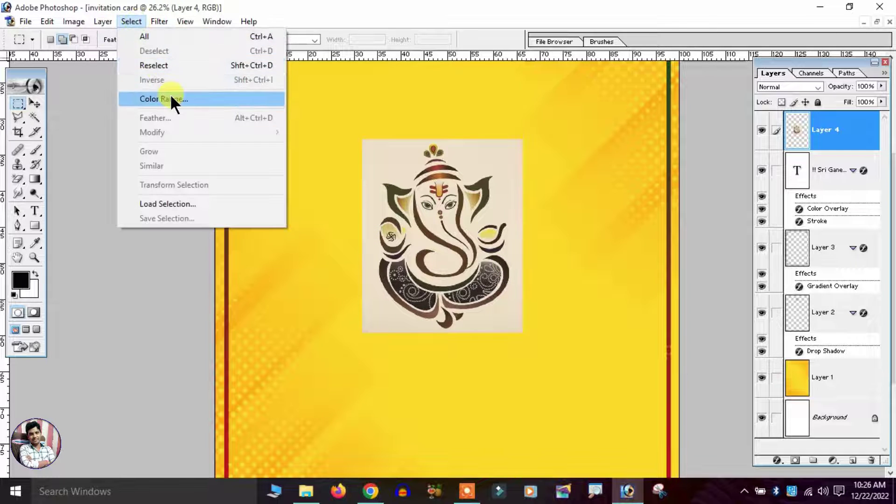
{"action": "left_click", "coordinate": [173, 100]}
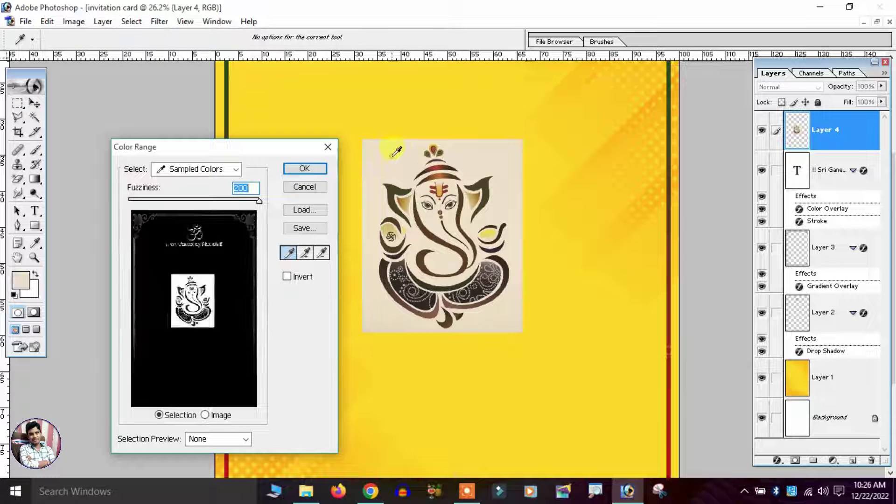
{"action": "left_click", "coordinate": [308, 167]}
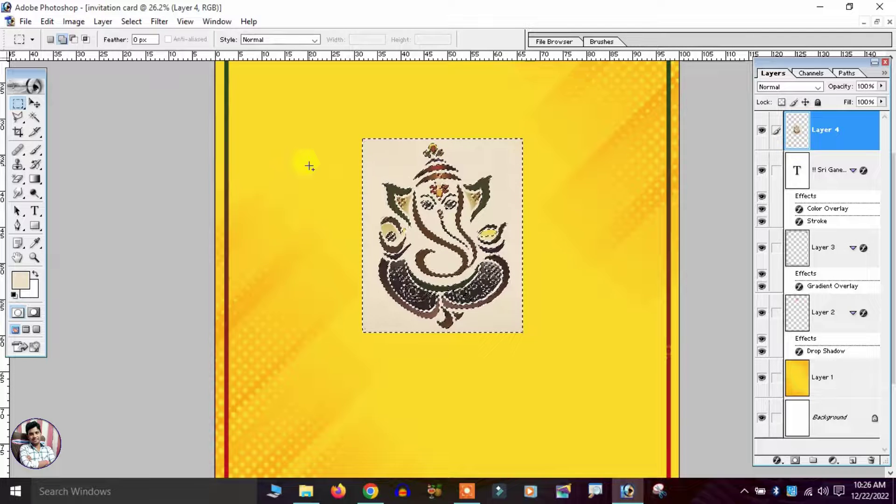
{"action": "key", "text": "Delete"}
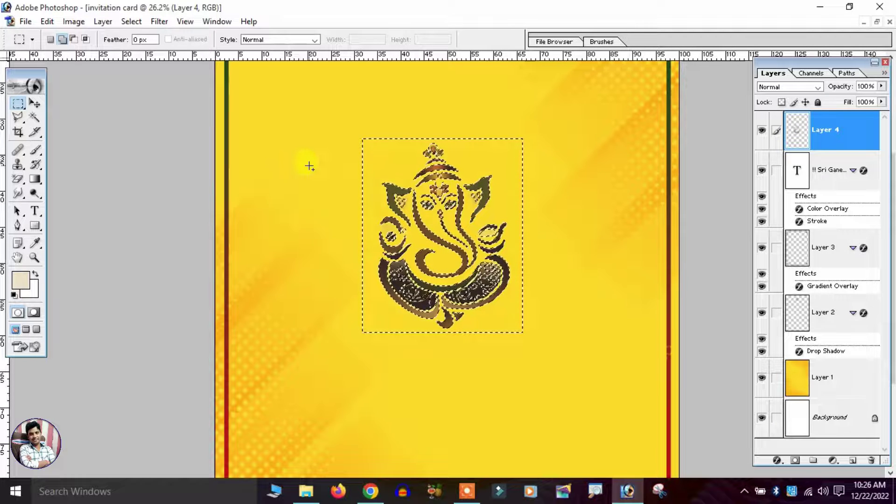
{"action": "key", "text": "ctrl+d"}
{"action": "key", "text": "ctrl+0"}
{"action": "key", "text": "ctrl+minus"}
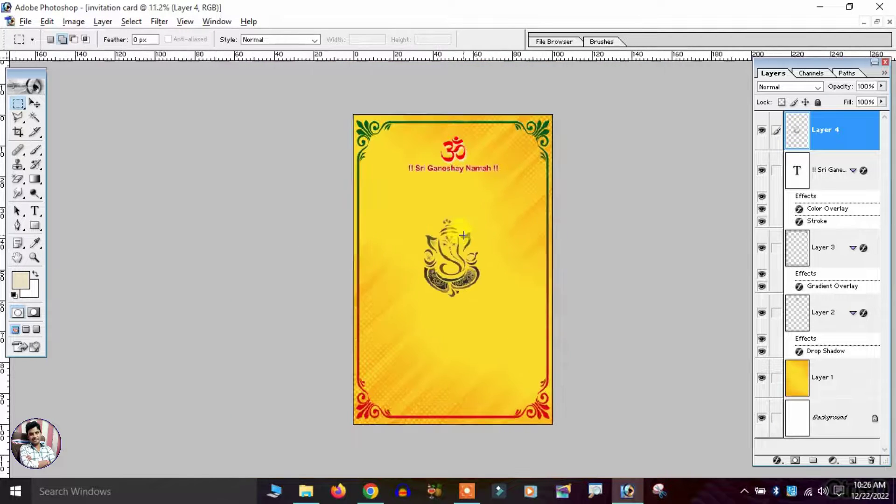
Enlarge the Ganesha figure and nudge it slightly up and right
{"action": "left_click", "coordinate": [35, 103]}
{"action": "key", "text": "ctrl+t"}
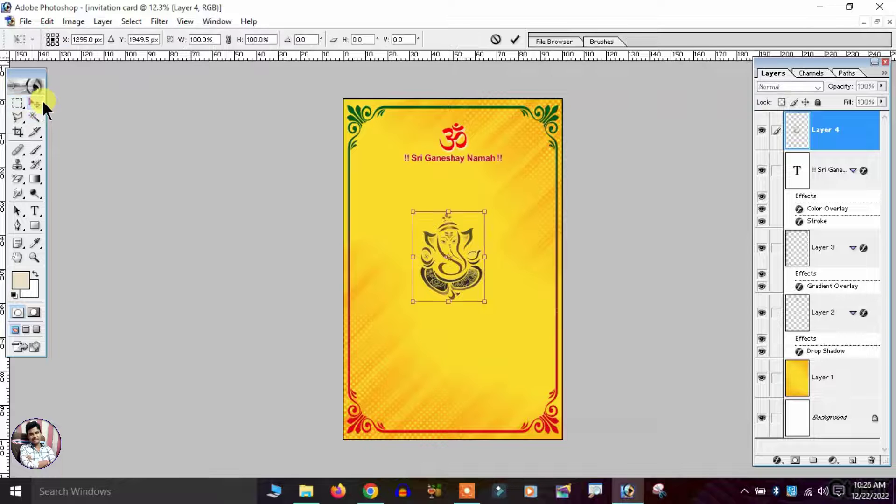
{"action": "left_click_drag", "start_coordinate": [485, 206], "coordinate": [522, 166]}
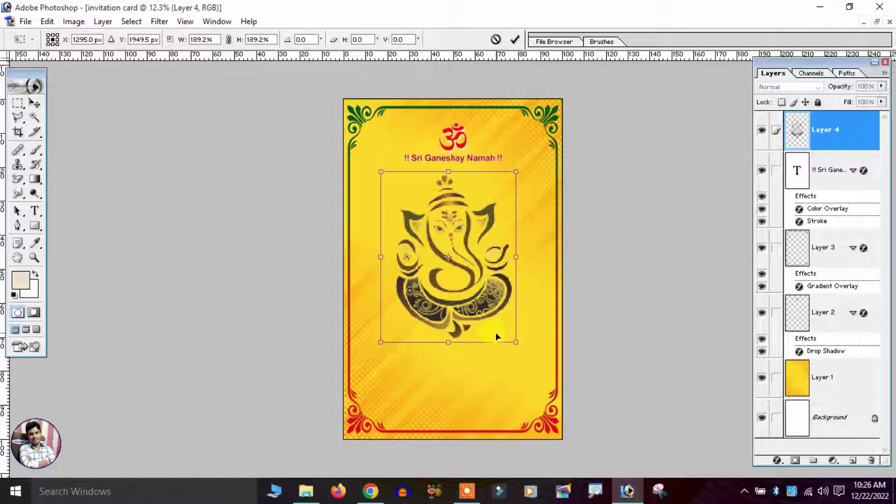
{"action": "left_click_drag", "start_coordinate": [516, 342], "coordinate": [511, 333]}
{"action": "key", "text": "Return"}
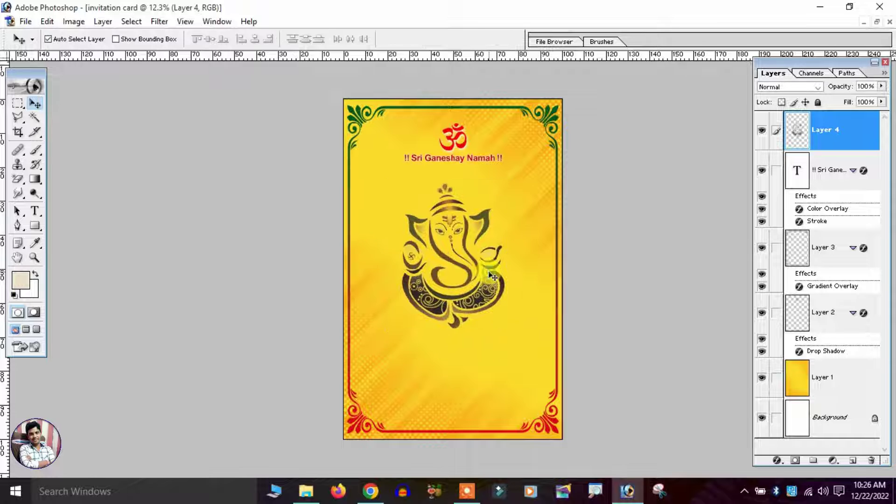
{"action": "key", "text": "ctrl+t"}
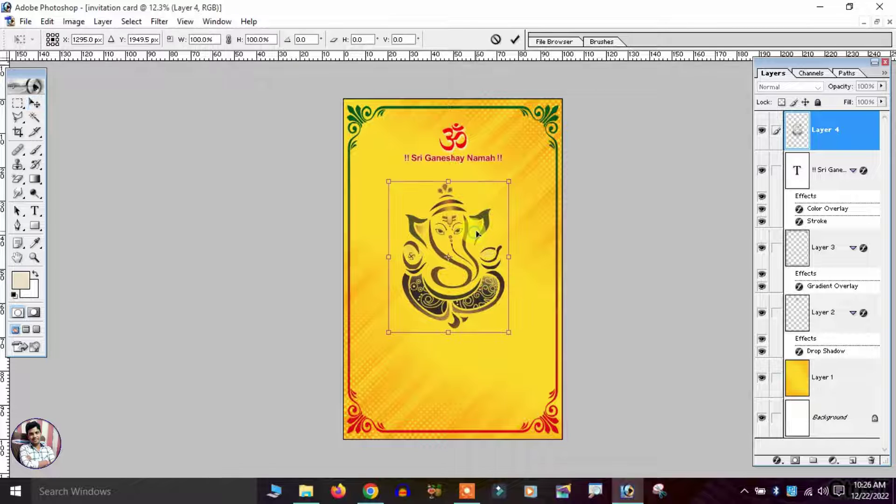
{"action": "left_click_drag", "start_coordinate": [474, 234], "coordinate": [477, 225]}
{"action": "key", "text": "Return"}
Align Ganesha to the card's centres, then move it back up beneath the heading
{"action": "key", "text": "ctrl+a"}
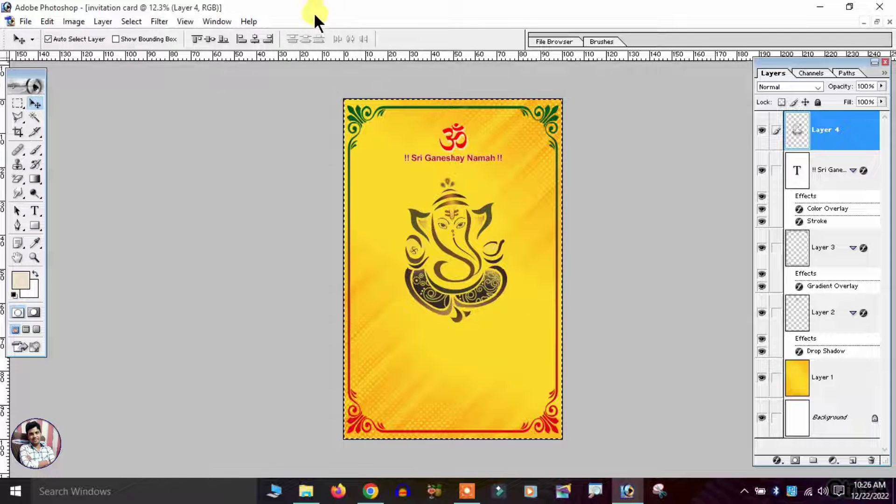
{"action": "left_click", "coordinate": [252, 39]}
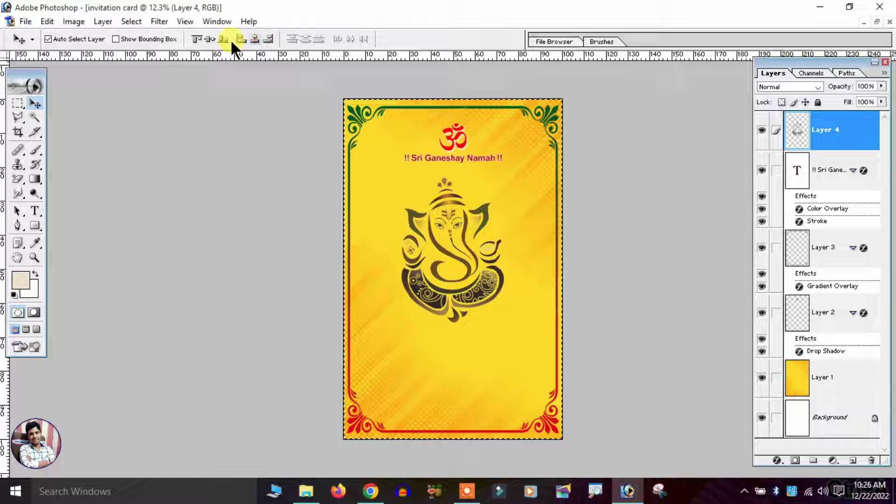
{"action": "left_click", "coordinate": [205, 40]}
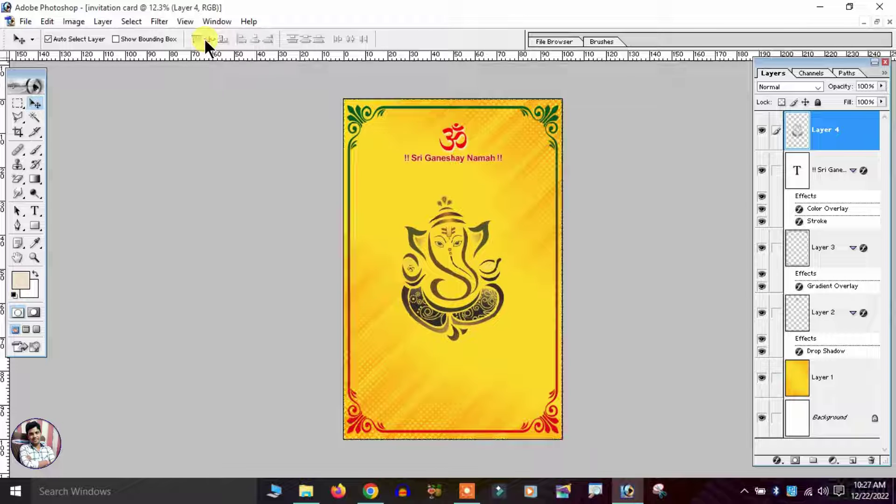
{"action": "key", "text": "ctrl+z"}
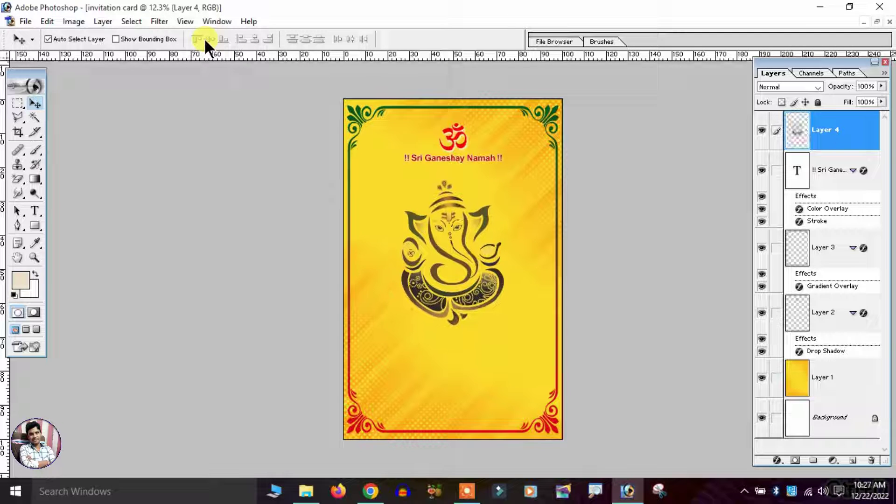
{"action": "key", "text": "ctrl+z"}
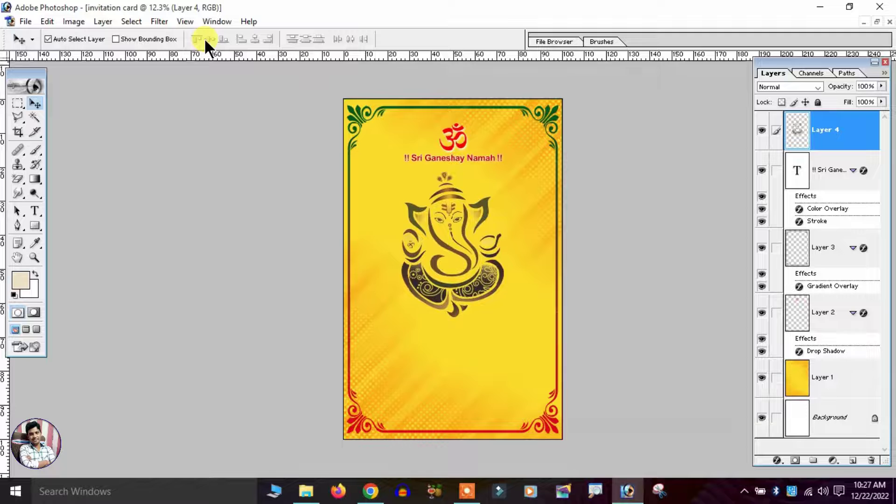
{"action": "scroll", "coordinate": [226, 77], "scroll_direction": "up", "scroll_amount": 3}
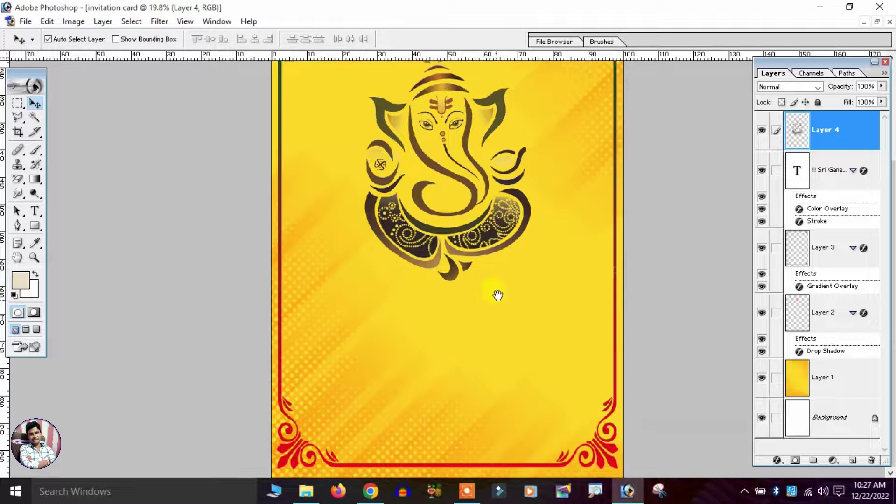
{"action": "scroll", "coordinate": [436, 312], "scroll_direction": "down", "scroll_amount": 3}
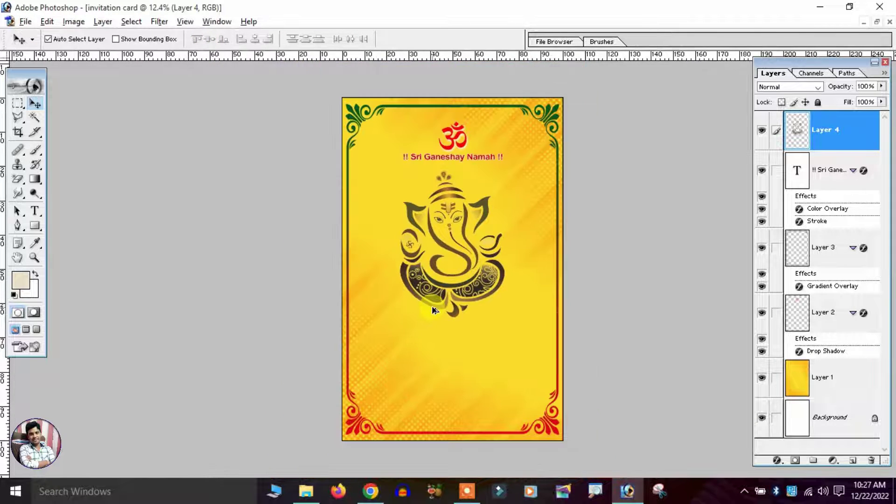
{"action": "scroll", "coordinate": [432, 310], "scroll_direction": "up", "scroll_amount": 1}
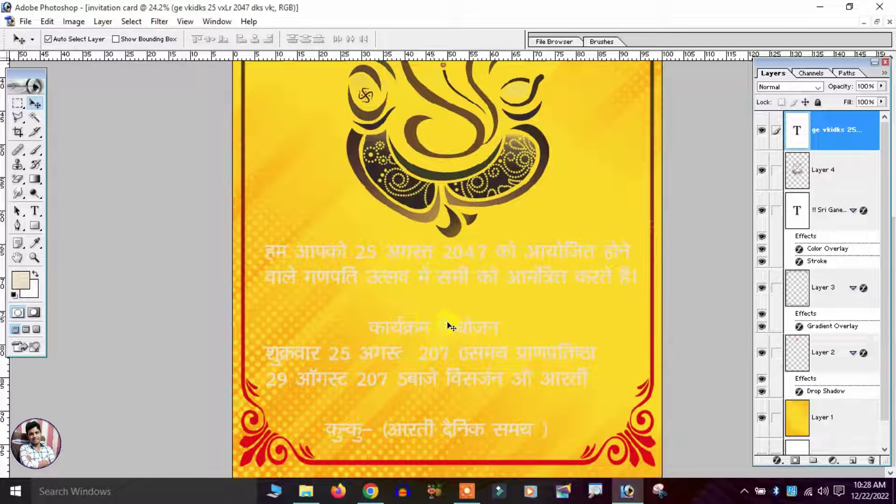
Delete the blank line above the कार्यक्रम नियोजन line in the Hindi invitation text
{"action": "left_click", "coordinate": [35, 211]}
{"action": "left_click", "coordinate": [402, 353]}
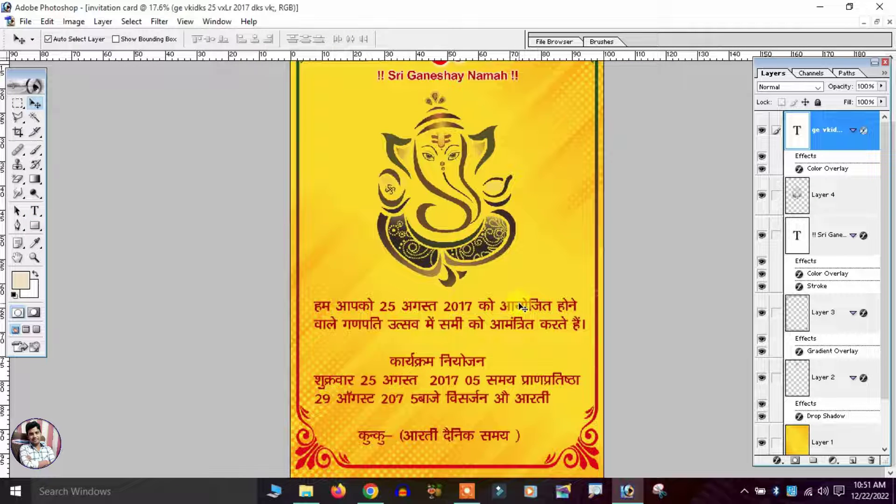
{"action": "left_click", "coordinate": [35, 211]}
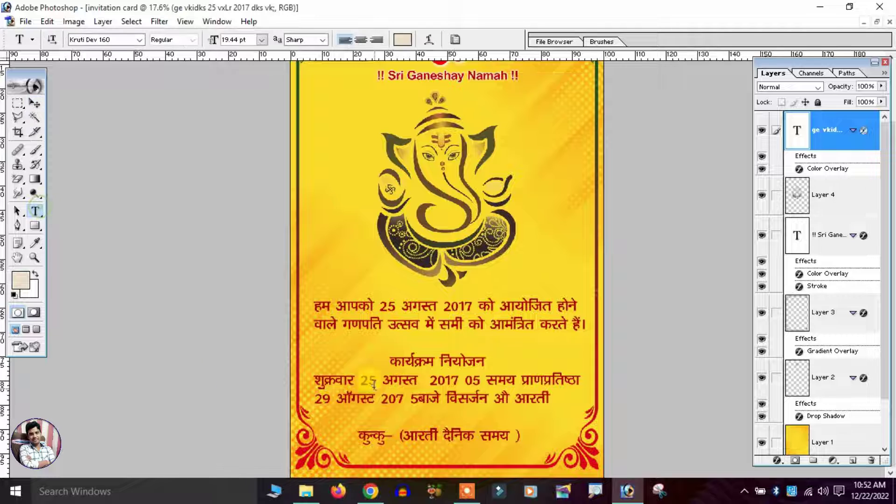
{"action": "left_click", "coordinate": [389, 357]}
{"action": "key", "text": "BackSpace"}
{"action": "key", "text": "BackSpace"}
{"action": "key", "text": "BackSpace"}
{"action": "key", "text": "BackSpace"}
{"action": "key", "text": "BackSpace"}
{"action": "key", "text": "BackSpace"}
{"action": "key", "text": "BackSpace"}
{"action": "key", "text": "BackSpace"}
{"action": "key", "text": "BackSpace"}
{"action": "key", "text": "BackSpace"}
{"action": "key", "text": "BackSpace"}
{"action": "key", "text": "BackSpace"}
{"action": "key", "text": "BackSpace"}
{"action": "key", "text": "BackSpace"}
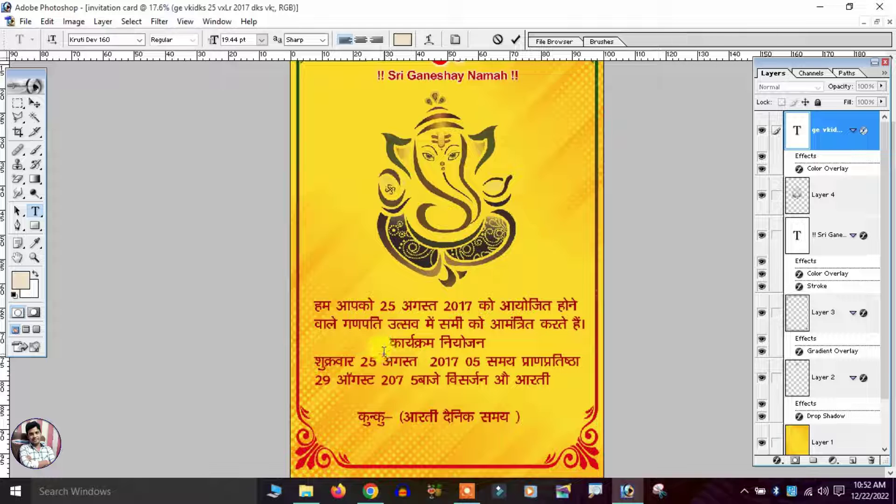
Make the कार्यक्रम नियोजन heading line larger and bold
{"action": "left_click_drag", "start_coordinate": [393, 339], "coordinate": [582, 343]}
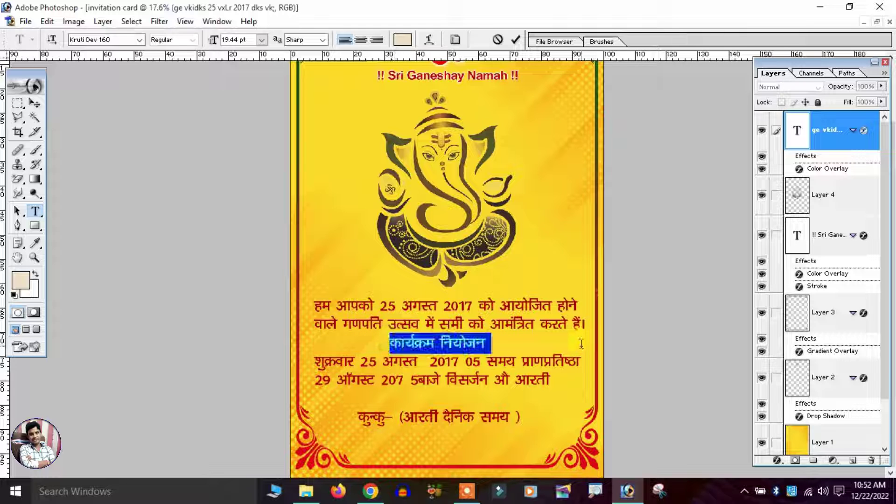
{"action": "key", "text": "ctrl+shift+period"}
{"action": "key", "text": "ctrl+shift+period"}
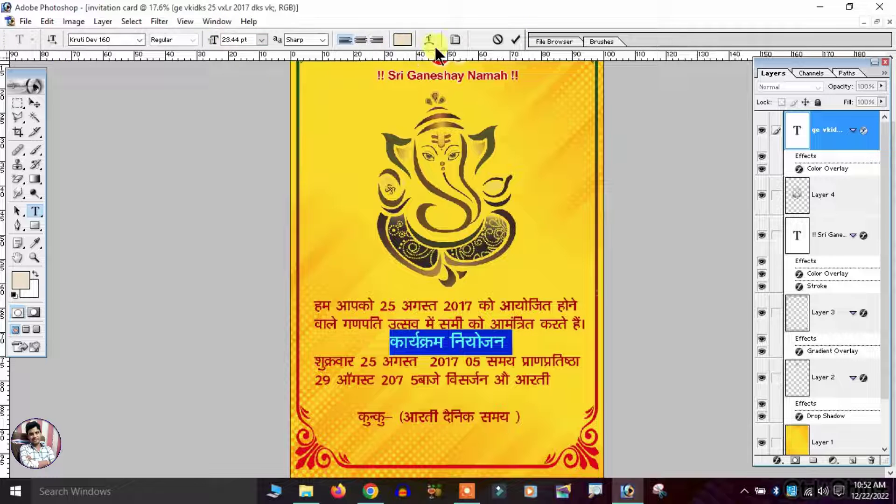
{"action": "left_click", "coordinate": [453, 40]}
{"action": "left_click", "coordinate": [632, 167]}
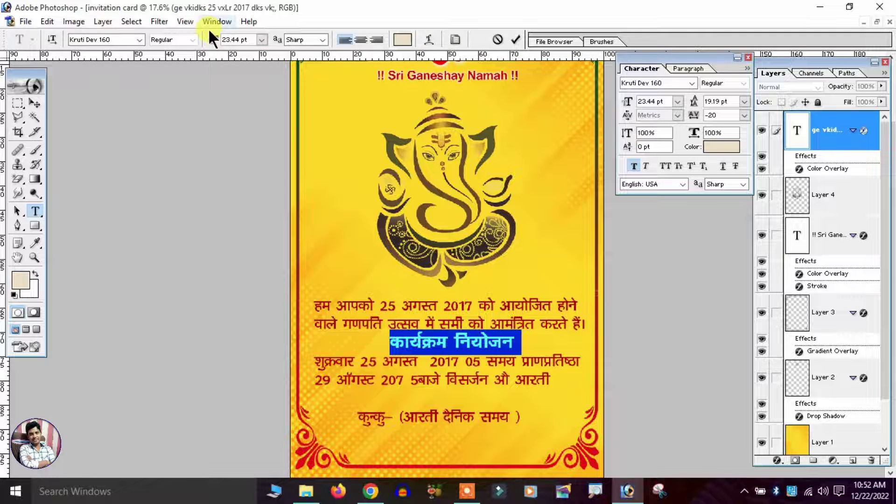
{"action": "left_click", "coordinate": [748, 57]}
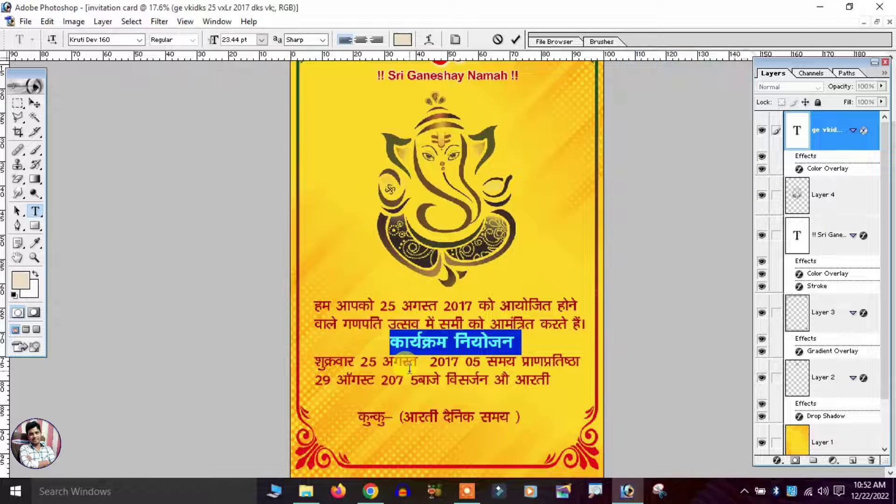
{"action": "left_click", "coordinate": [409, 364]}
Move the Hindi invitation text down a little on the card
{"action": "left_click", "coordinate": [35, 102]}
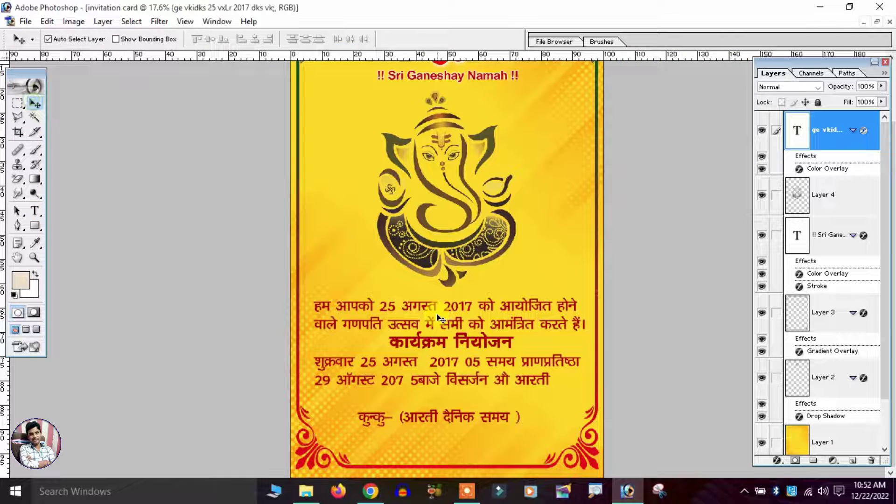
{"action": "key", "text": "Down"}
{"action": "key", "text": "Down"}
{"action": "key", "text": "Down"}
{"action": "key", "text": "Down"}
{"action": "key", "text": "Down"}
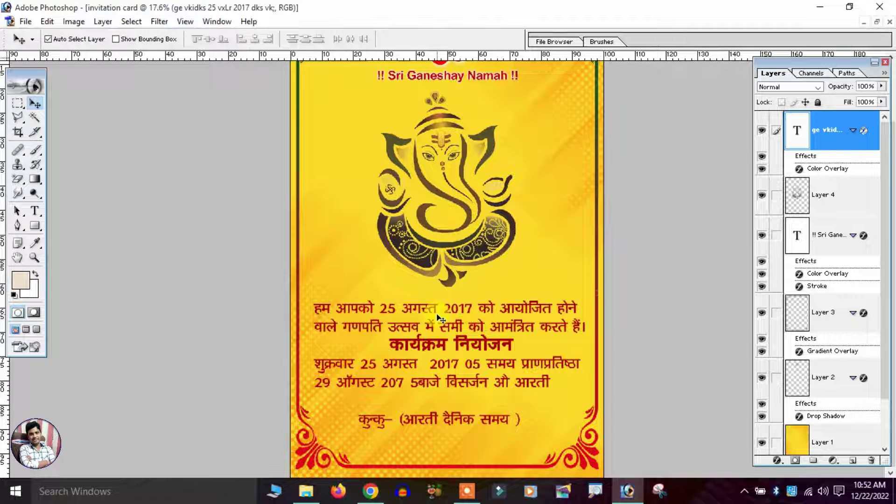
{"action": "key", "text": "shift+Down"}
{"action": "key", "text": "shift+Down"}
{"action": "key", "text": "shift+Down"}
{"action": "key", "text": "Down"}
{"action": "key", "text": "Down"}
{"action": "key", "text": "Down"}
{"action": "key", "text": "Down"}
{"action": "key", "text": "Down"}
{"action": "key", "text": "Down"}
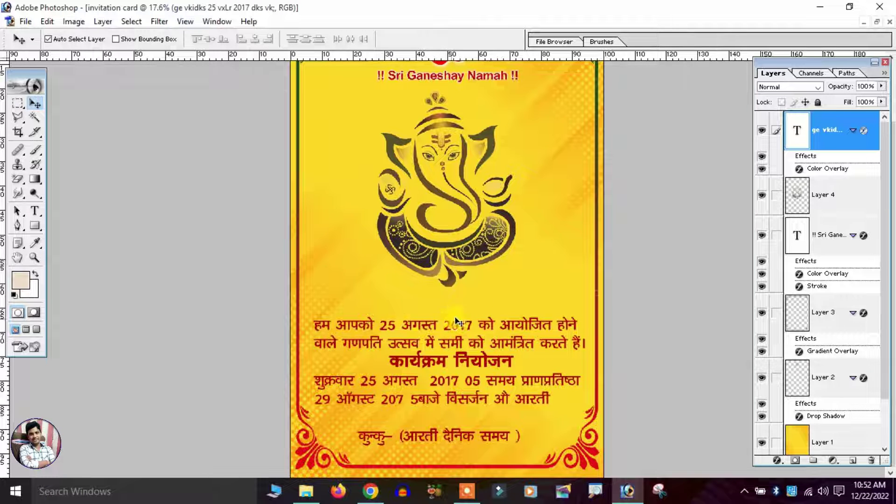
Type the blessing line 'श्री गणेशाय नमः' in RAJ font below the Ganesha image
{"action": "left_click", "coordinate": [35, 210]}
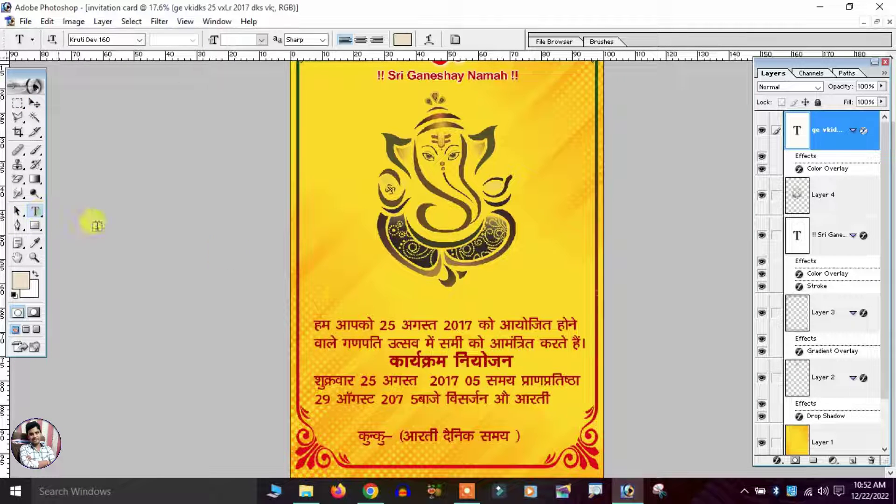
{"action": "left_click", "coordinate": [344, 298]}
{"action": "type", "text": "dhfrZ"}
{"action": "key", "text": "ctrl+a"}
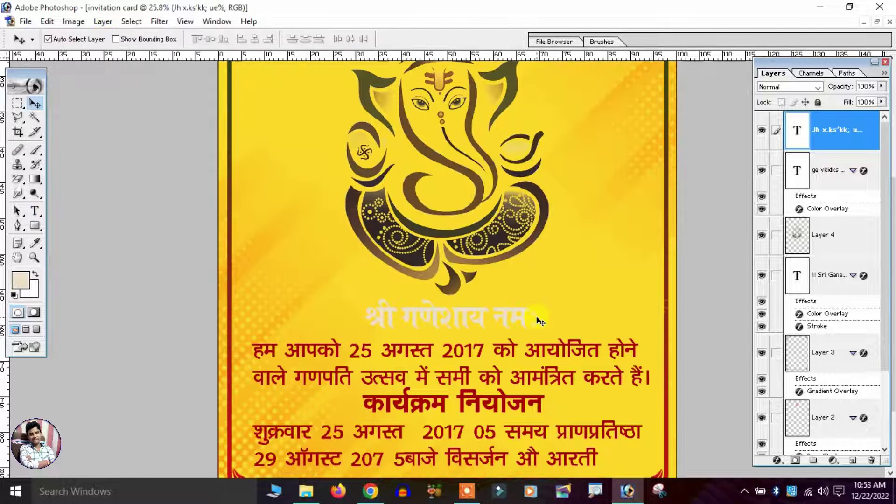
Add '!!' to both ends of the line, commit it, and centre it horizontally on the card
{"action": "left_click", "coordinate": [35, 211]}
{"action": "left_click", "coordinate": [367, 318]}
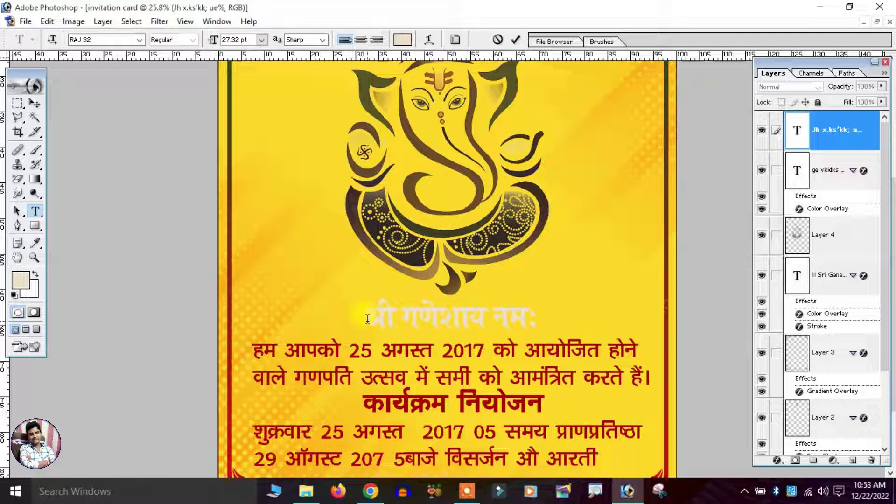
{"action": "type", "text": "!!"}
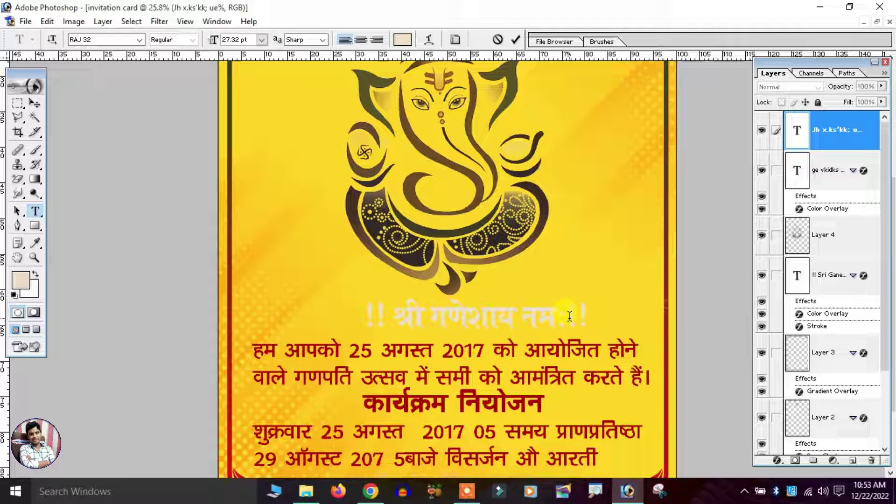
{"action": "left_click", "coordinate": [31, 103]}
{"action": "left_click", "coordinate": [254, 38]}
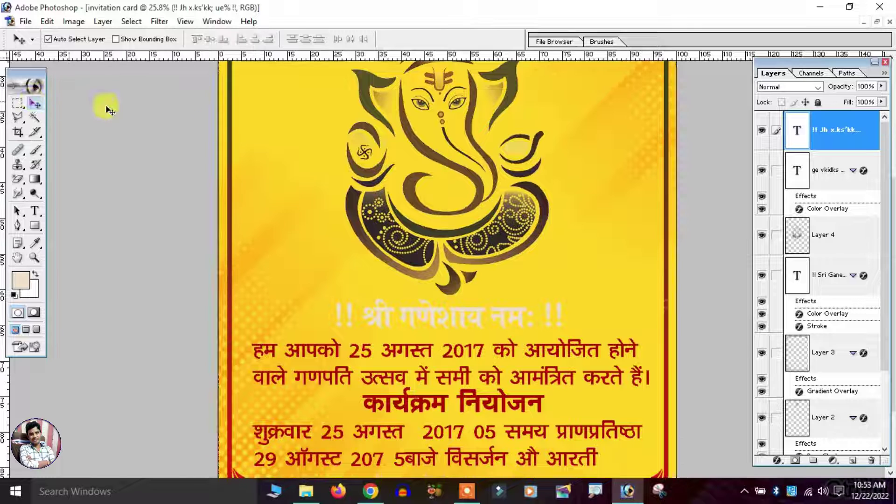
{"action": "scroll", "coordinate": [307, 183], "scroll_direction": "down", "scroll_amount": 2}
{"action": "scroll", "coordinate": [481, 338], "scroll_direction": "up", "scroll_amount": 2}
{"action": "scroll", "coordinate": [419, 335], "scroll_direction": "down", "scroll_amount": 5}
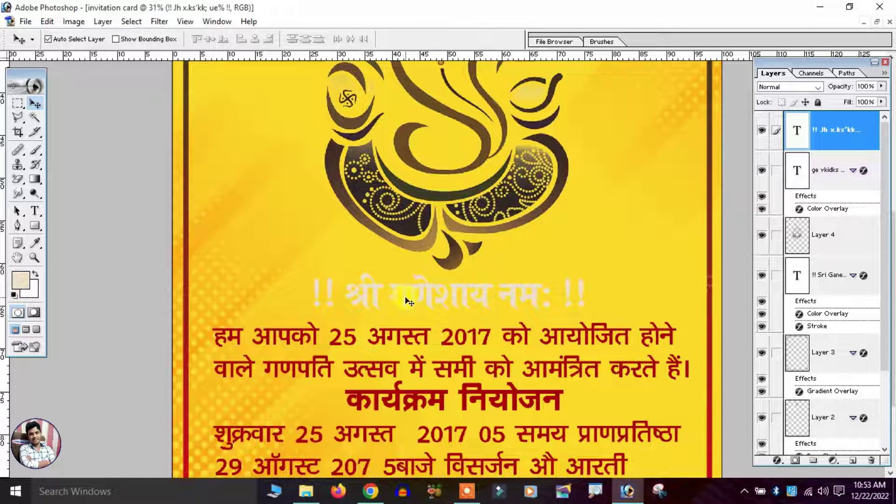
Give the blessing line a Color Overlay layer style in yellow FFF200
{"action": "left_click", "coordinate": [103, 21]}
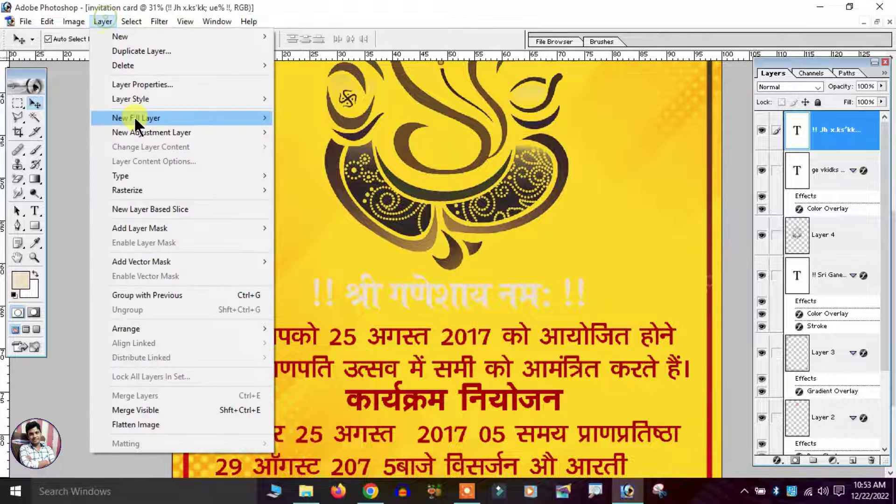
{"action": "left_click", "coordinate": [323, 205]}
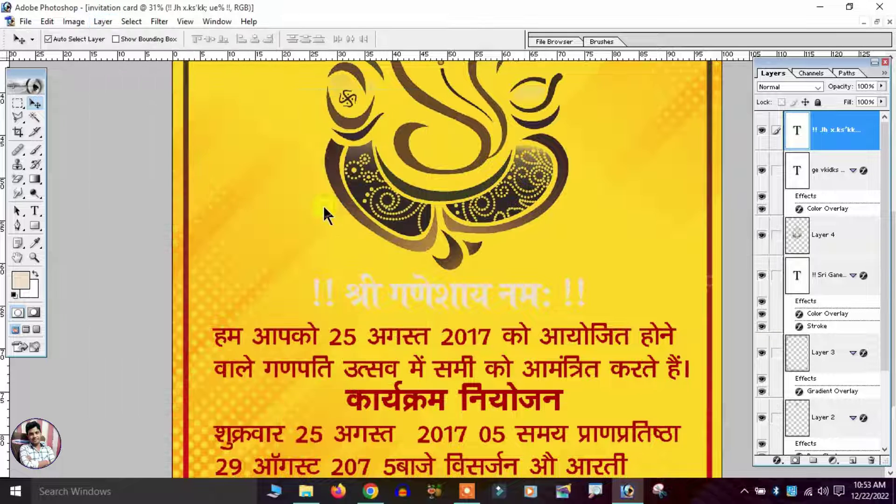
{"action": "left_click", "coordinate": [274, 81]}
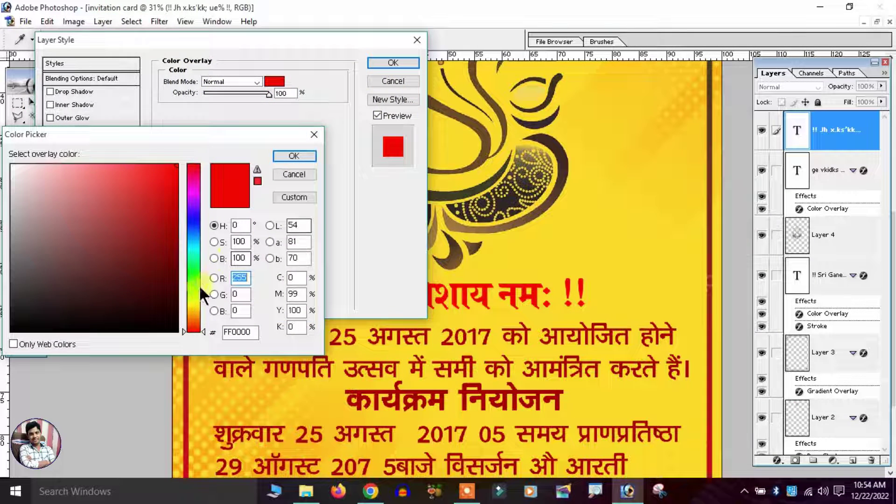
{"action": "left_click", "coordinate": [194, 301]}
{"action": "type", "text": "0"}
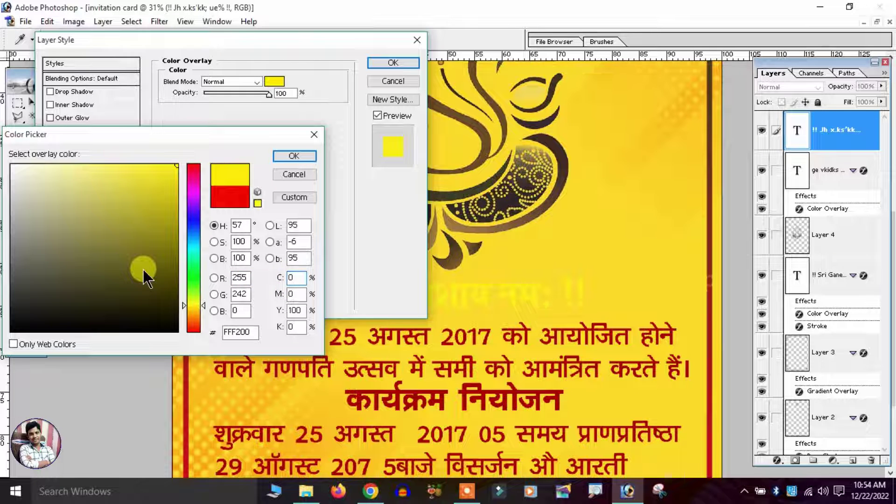
{"action": "key", "text": "Return"}
Add a purple 88077D Stroke to the blessing line and apply both effects
{"action": "left_click", "coordinate": [95, 235]}
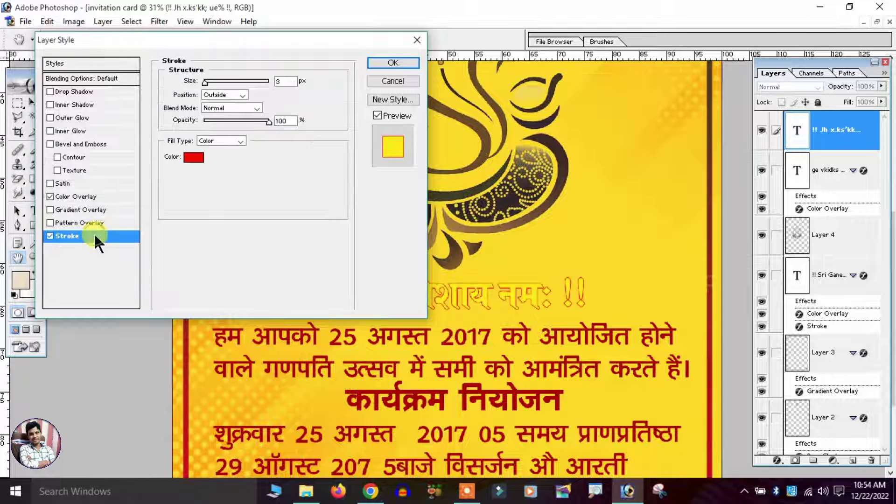
{"action": "left_click", "coordinate": [194, 158]}
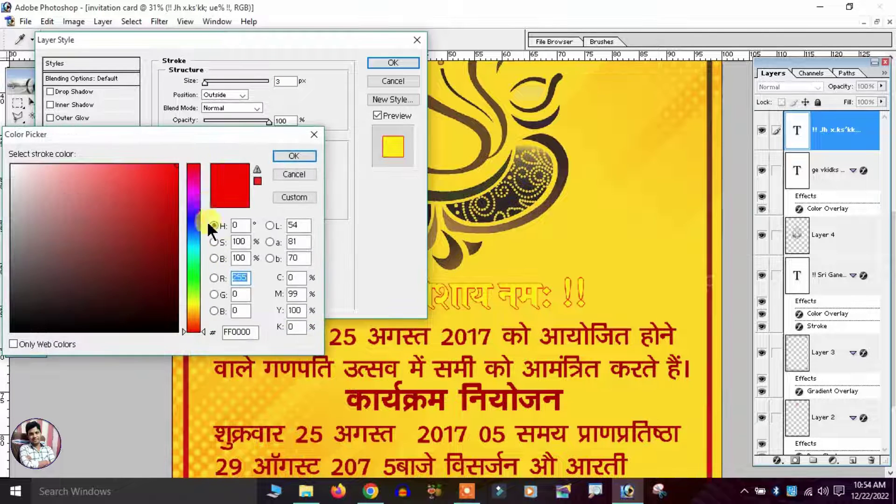
{"action": "left_click", "coordinate": [197, 189]}
{"action": "left_click", "coordinate": [147, 193]}
{"action": "left_click", "coordinate": [169, 242]}
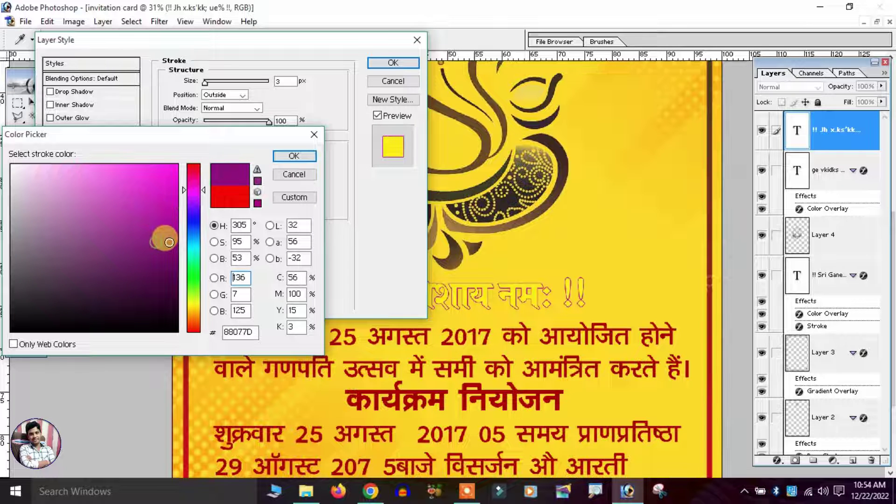
{"action": "left_click", "coordinate": [293, 156]}
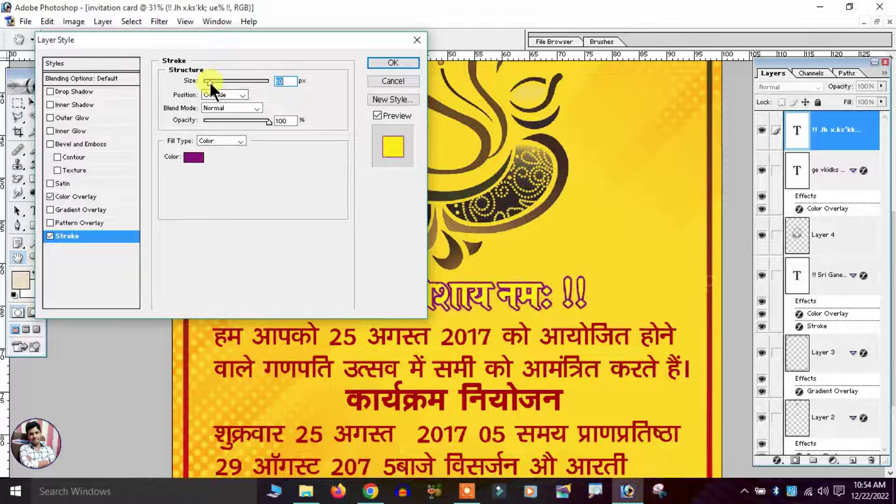
{"action": "key", "text": "Return"}
{"action": "key", "text": "ctrl+0"}
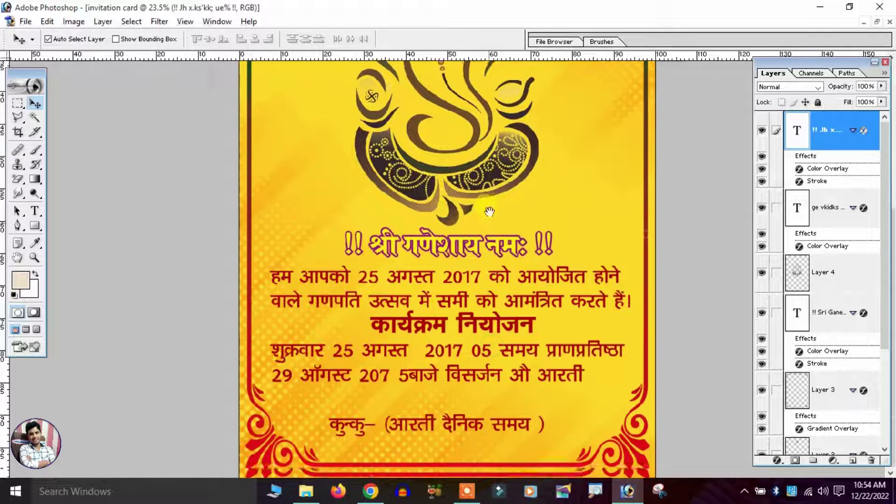
Select the कार्यक्रम नियोजन heading text and recolour it light cream
{"action": "key", "text": "ctrl+minus"}
{"action": "key", "text": "ctrl+0"}
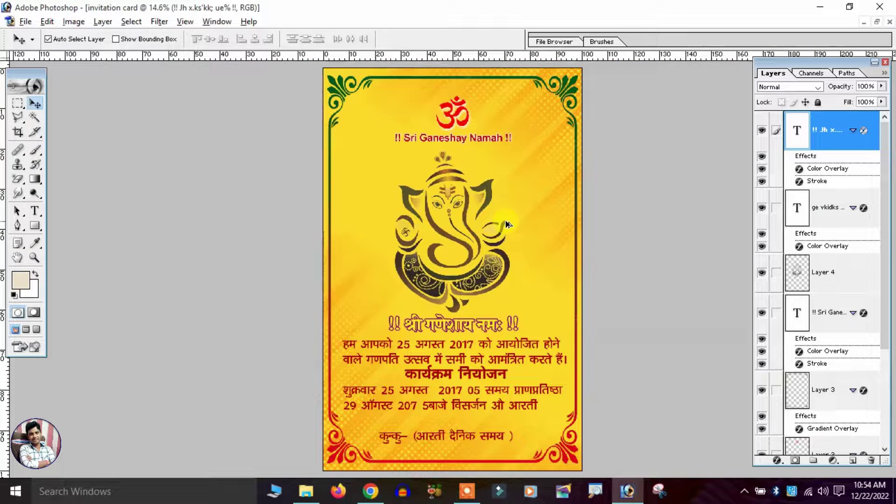
{"action": "key", "text": "ctrl+minus"}
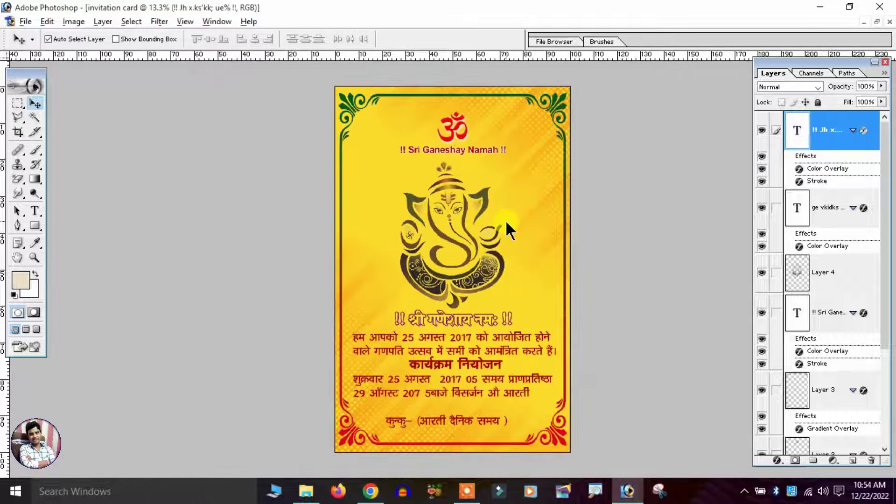
{"action": "key", "text": "ctrl+plus"}
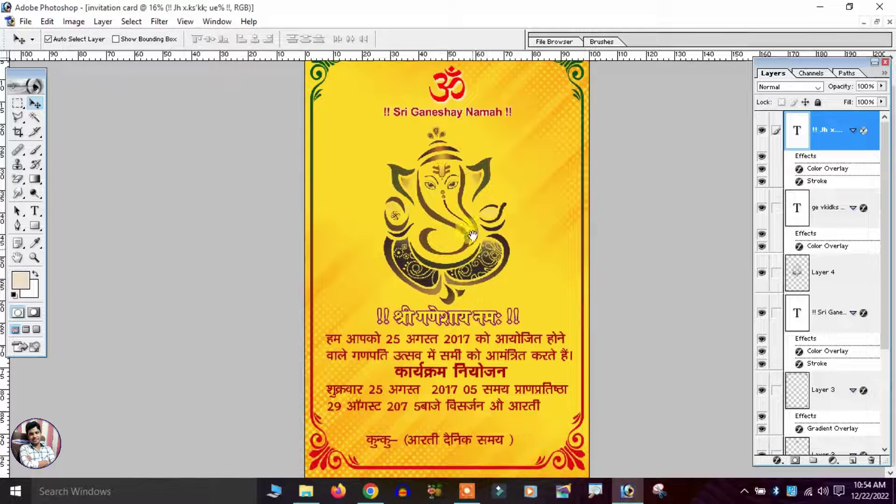
{"action": "left_click", "coordinate": [35, 210]}
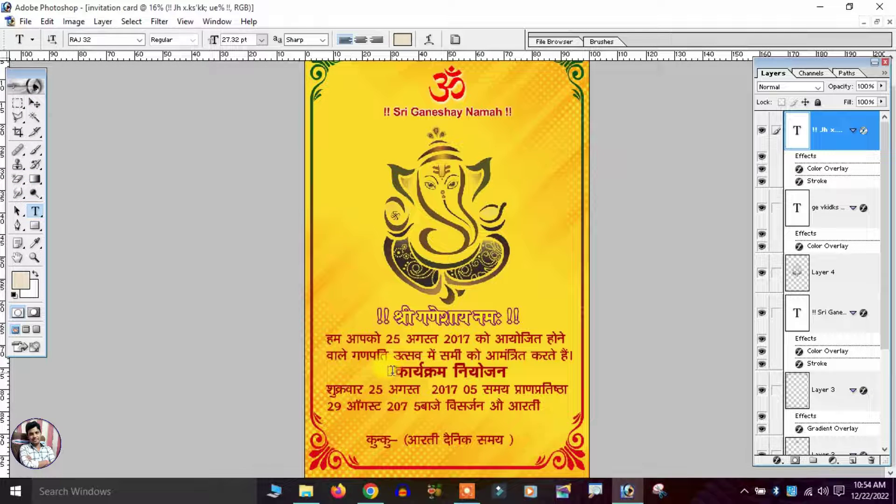
{"action": "left_click", "coordinate": [398, 371]}
{"action": "left_click_drag", "start_coordinate": [395, 371], "coordinate": [513, 372]}
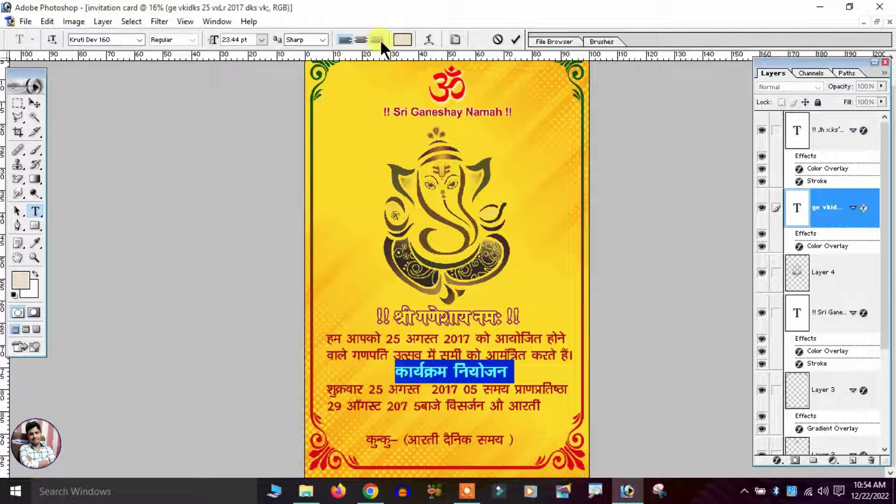
{"action": "left_click", "coordinate": [403, 40]}
{"action": "left_click", "coordinate": [293, 154]}
{"action": "left_click", "coordinate": [35, 103]}
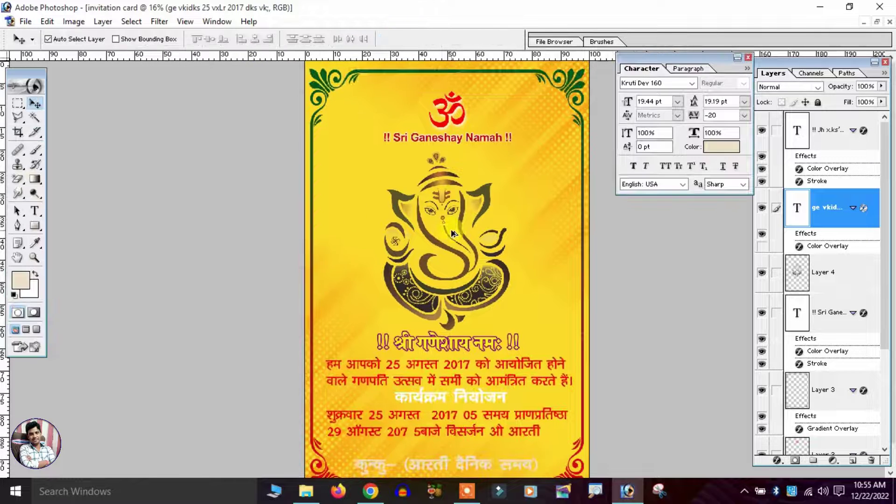
{"action": "key", "text": "ctrl+minus"}
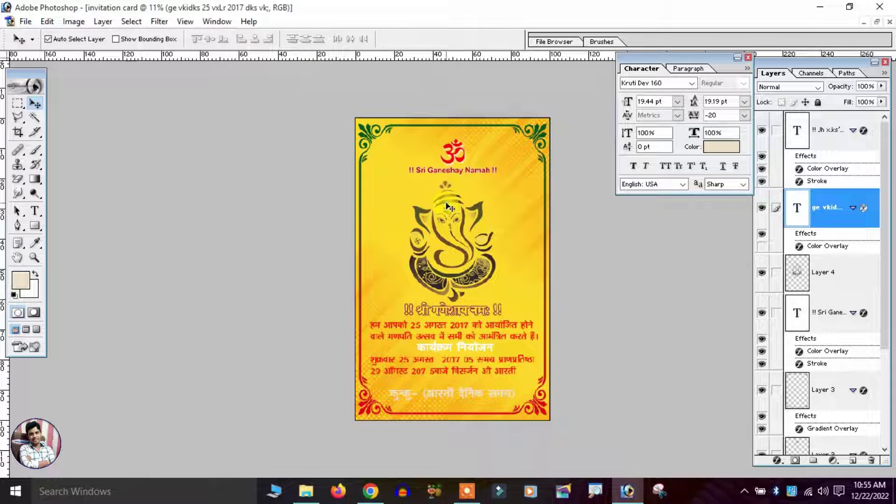
{"action": "left_click", "coordinate": [449, 207]}
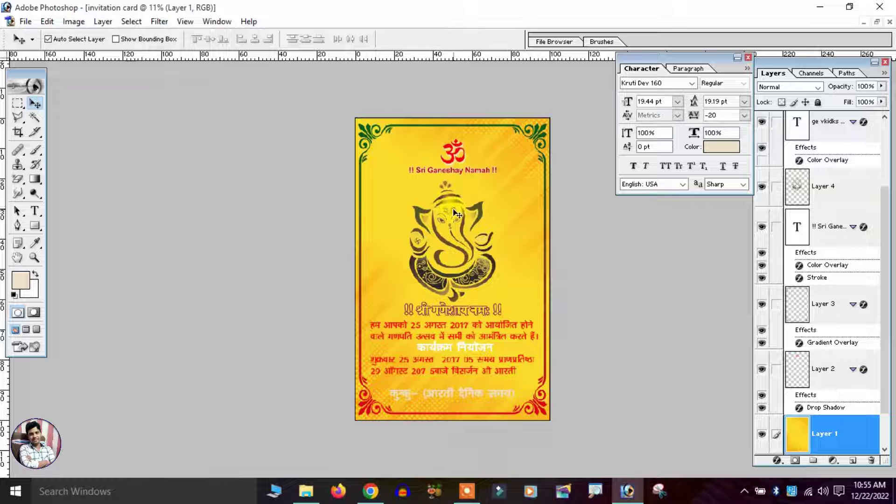
Select Layer 4, close the Character palette, and review the finished card
{"action": "left_click", "coordinate": [478, 210]}
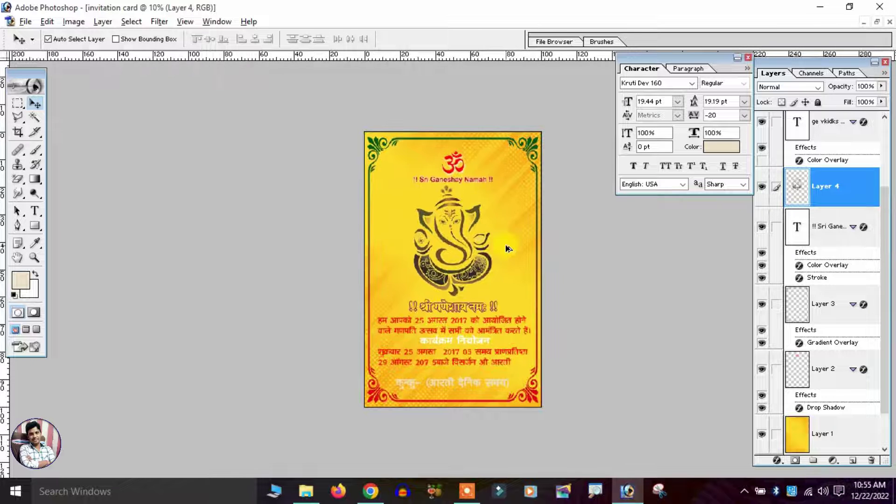
{"action": "key", "text": "ctrl+minus"}
{"action": "key", "text": "ctrl+0"}
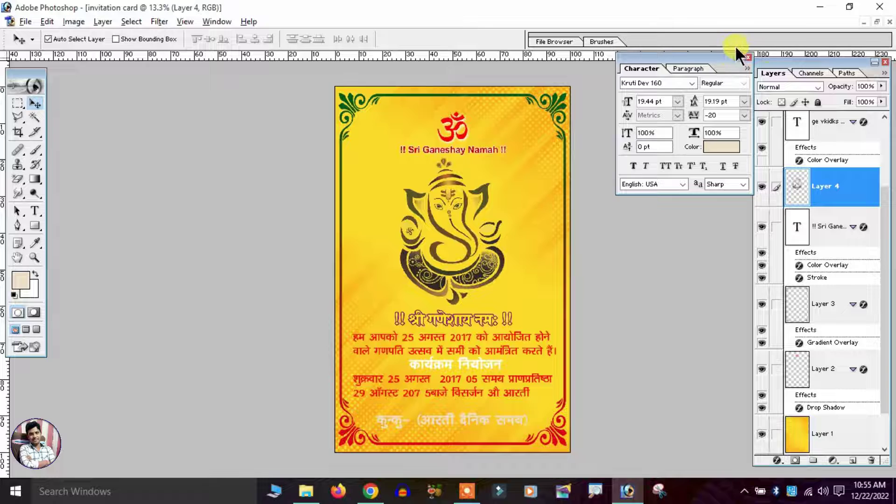
{"action": "left_click", "coordinate": [747, 56]}
{"action": "scroll", "coordinate": [527, 319], "scroll_direction": "up", "scroll_amount": 5}
{"action": "key", "text": "alt+minus"}
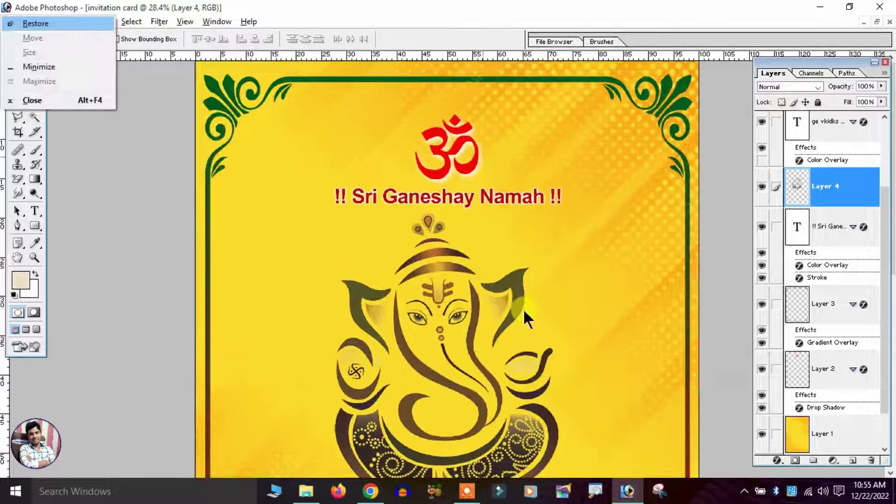
{"action": "left_click_drag", "start_coordinate": [527, 319], "coordinate": [557, 124]}
{"action": "scroll", "coordinate": [561, 125], "scroll_direction": "down", "scroll_amount": 2}
{"action": "scroll", "coordinate": [561, 125], "scroll_direction": "down", "scroll_amount": 1}
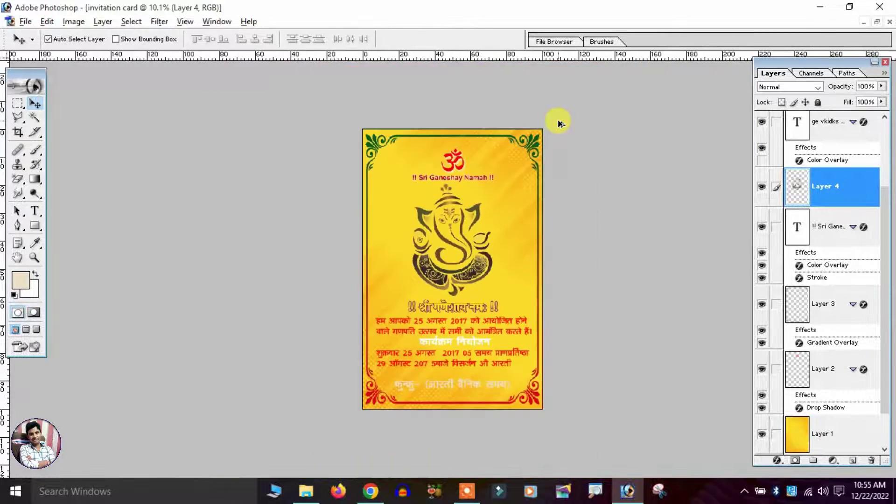
{"action": "scroll", "coordinate": [561, 124], "scroll_direction": "up", "scroll_amount": 1}
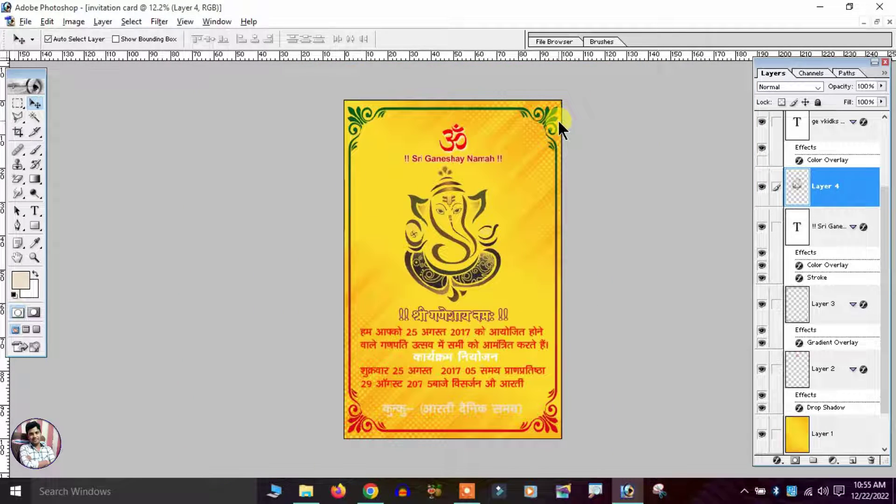